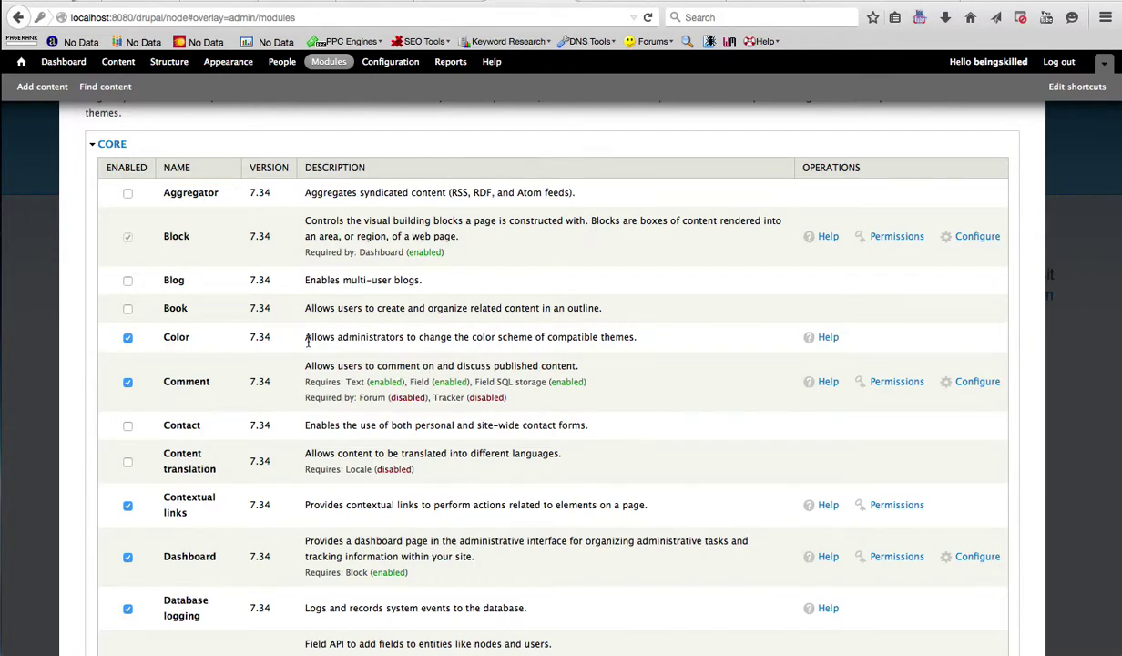
Mark the Blog module for enabling in the core module list
{"action": "scroll", "coordinate": [306, 343], "scroll_direction": "up", "scroll_amount": 3}
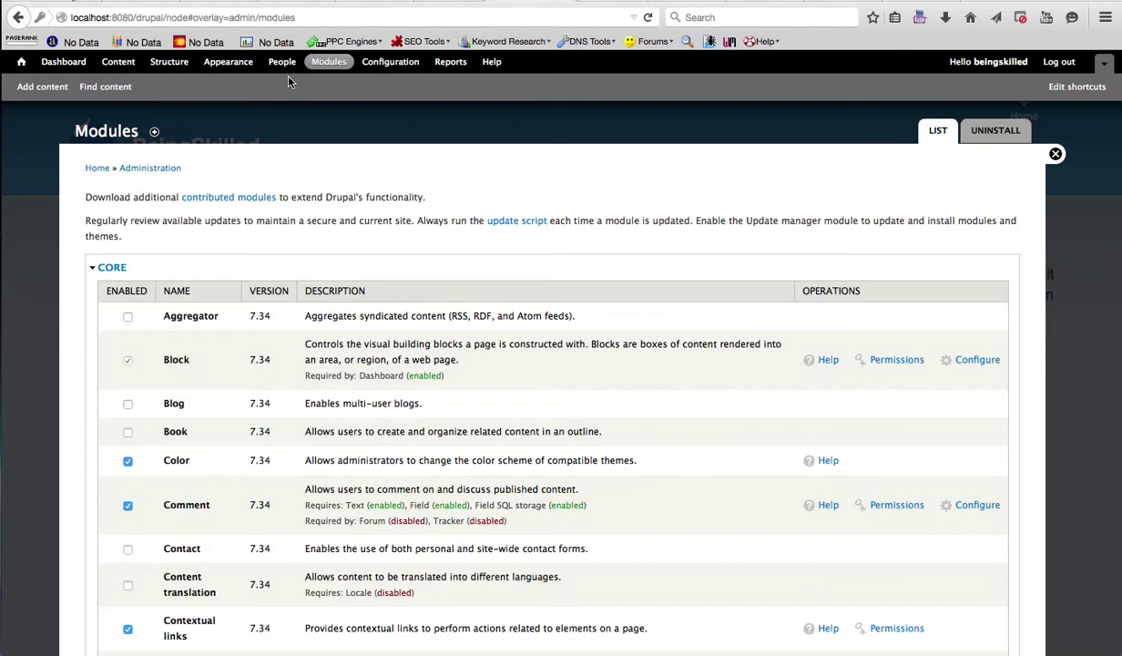
{"action": "scroll", "coordinate": [513, 337], "scroll_direction": "down", "scroll_amount": 3}
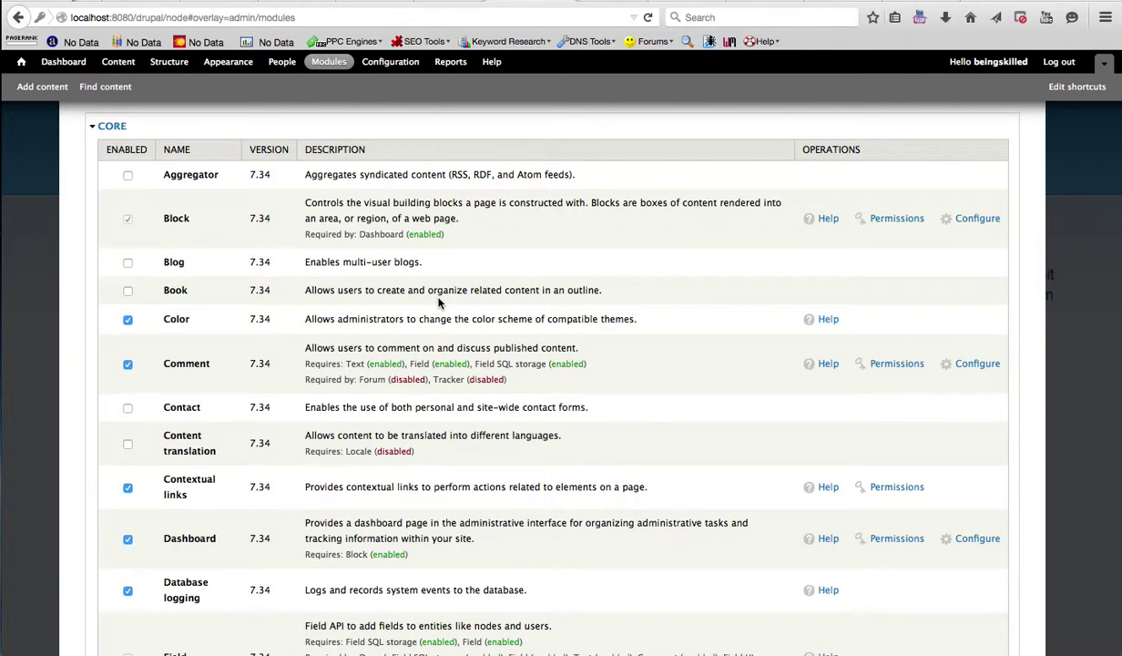
{"action": "left_click", "coordinate": [127, 265]}
{"action": "scroll", "coordinate": [425, 428], "scroll_direction": "down", "scroll_amount": 20}
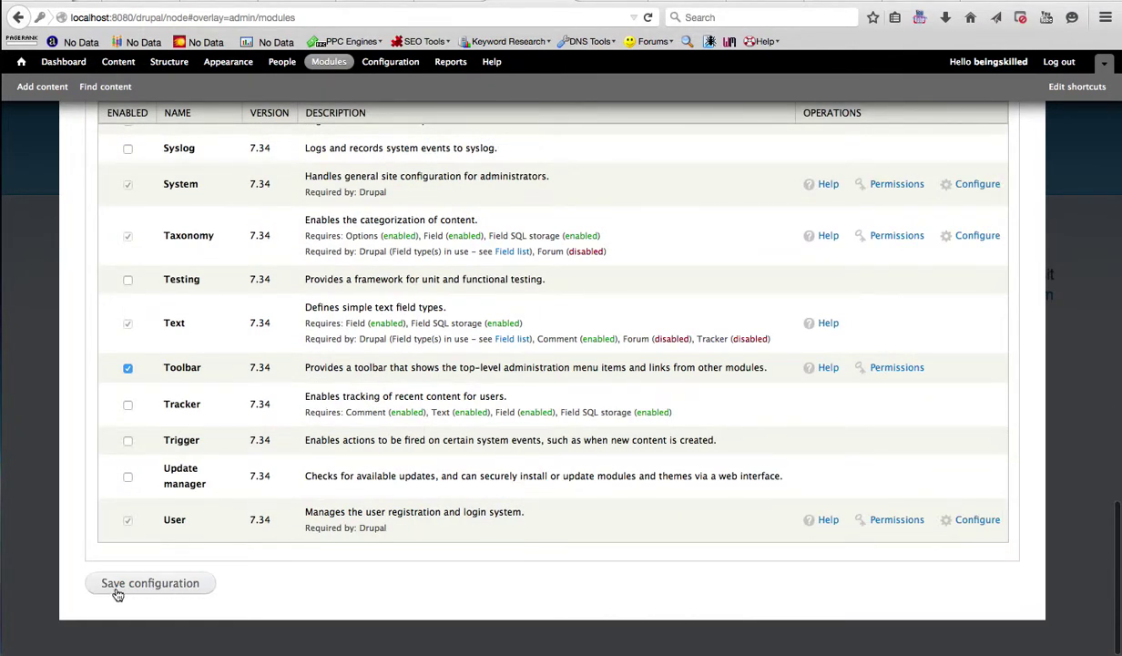
{"action": "scroll", "coordinate": [315, 542], "scroll_direction": "up", "scroll_amount": 20}
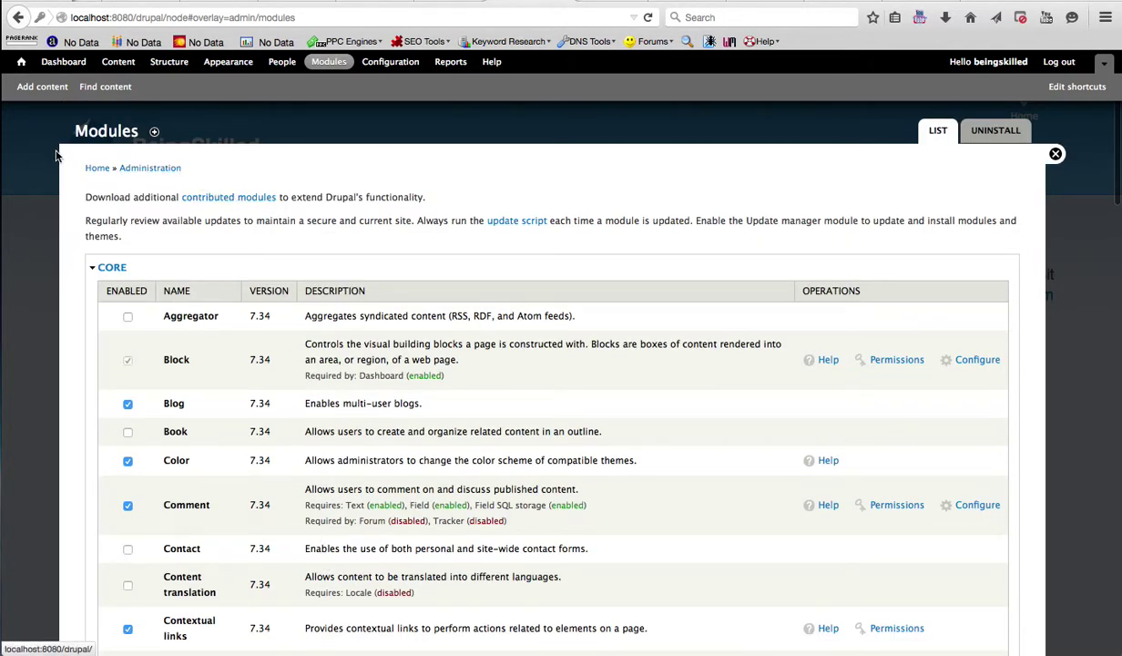
View the content types offered for adding new content, and return to the module list
{"action": "left_click", "coordinate": [42, 87]}
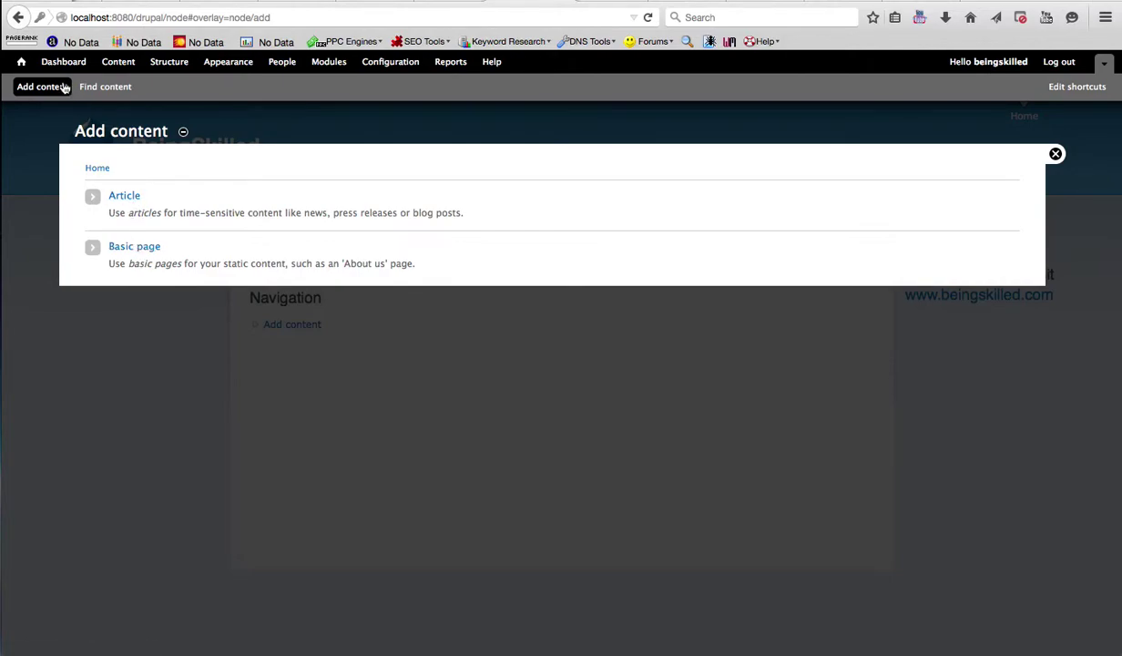
{"action": "left_click", "coordinate": [18, 18]}
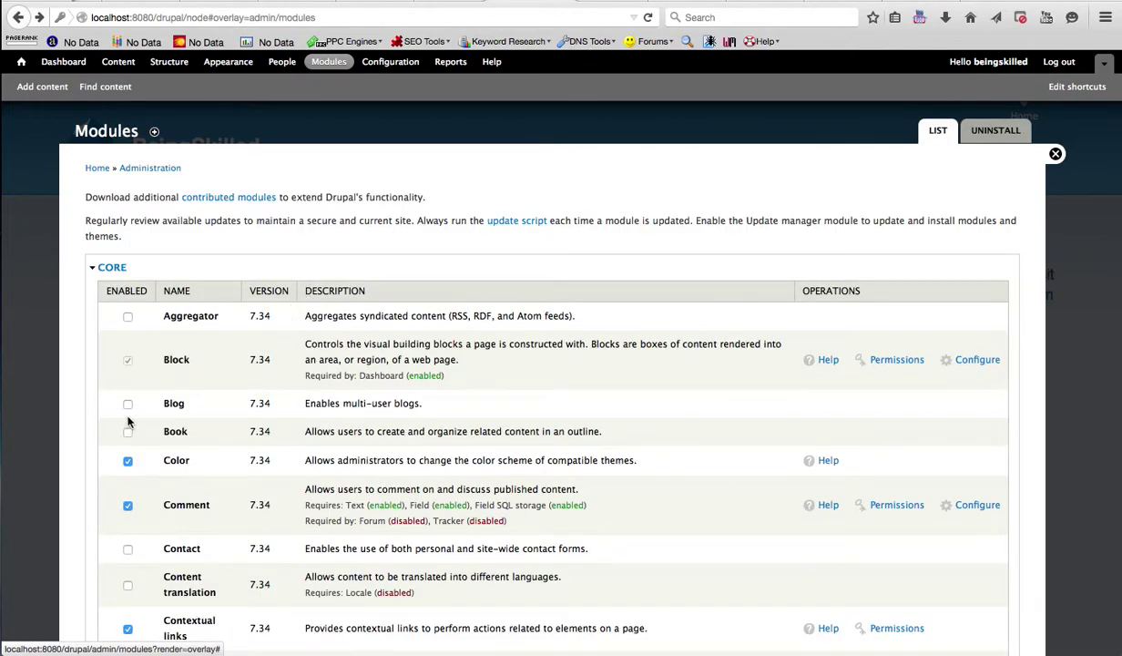
Enable the core Blog module, save the configuration, and check the content types offered for new content
{"action": "left_click", "coordinate": [128, 404]}
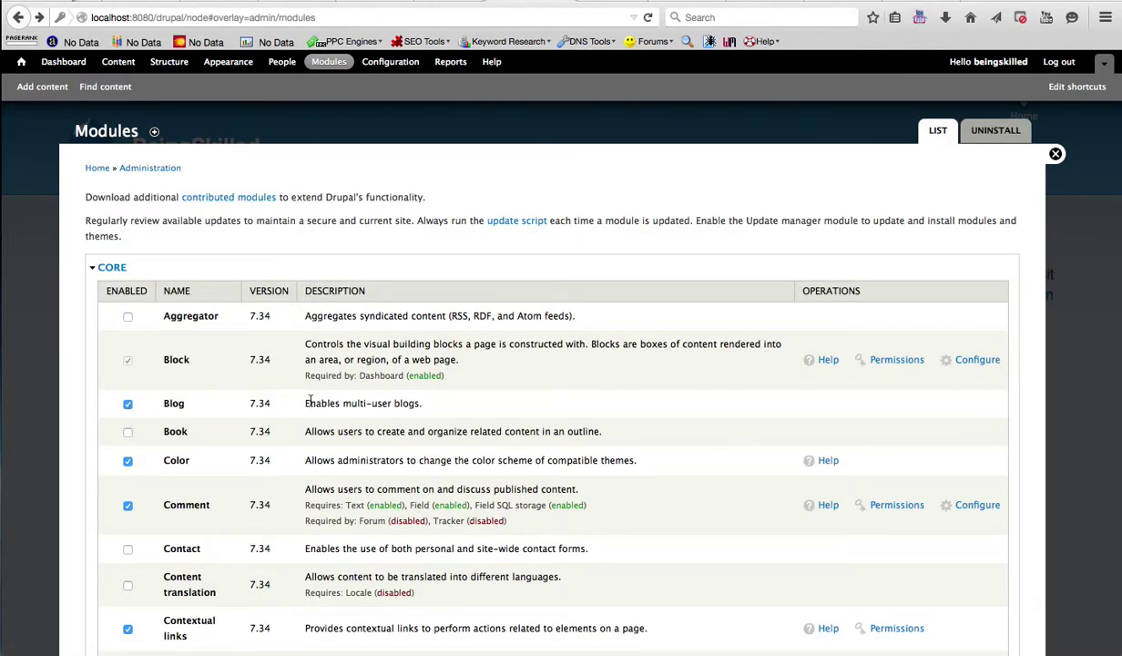
{"action": "scroll", "coordinate": [330, 400], "scroll_direction": "down", "scroll_amount": 20}
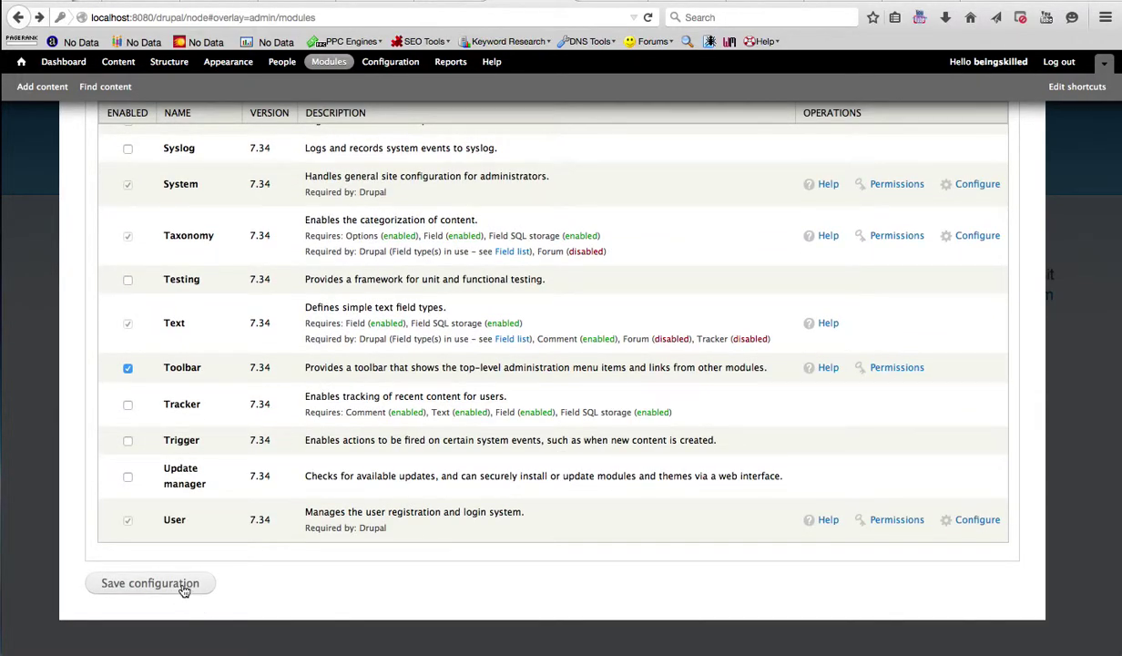
{"action": "left_click", "coordinate": [186, 587]}
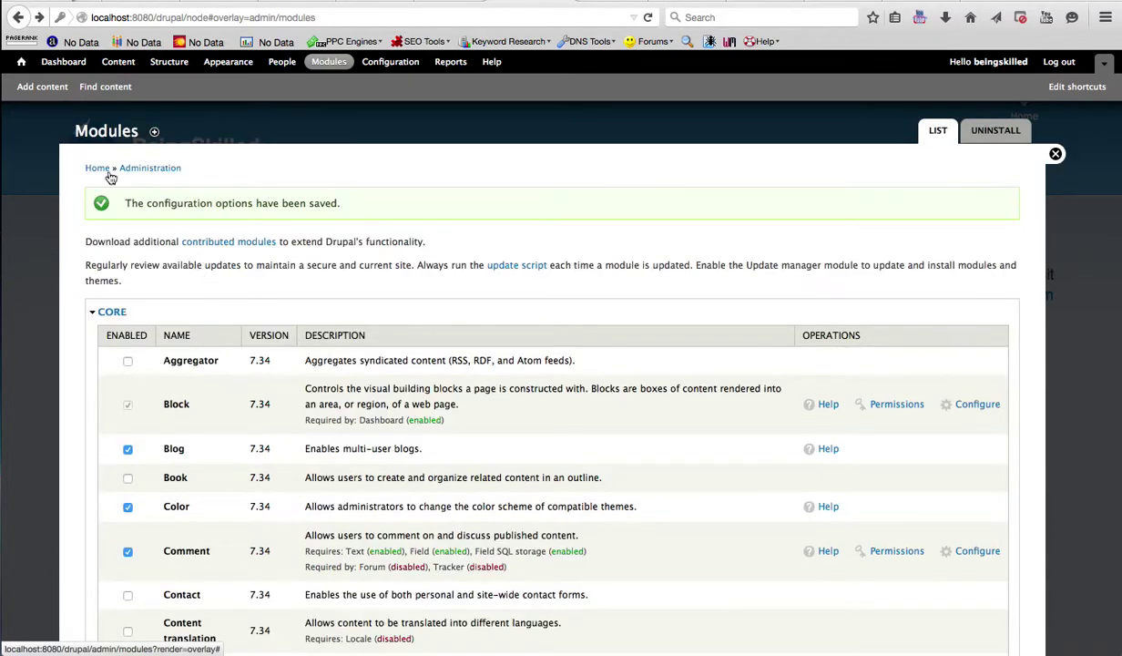
{"action": "left_click", "coordinate": [66, 92]}
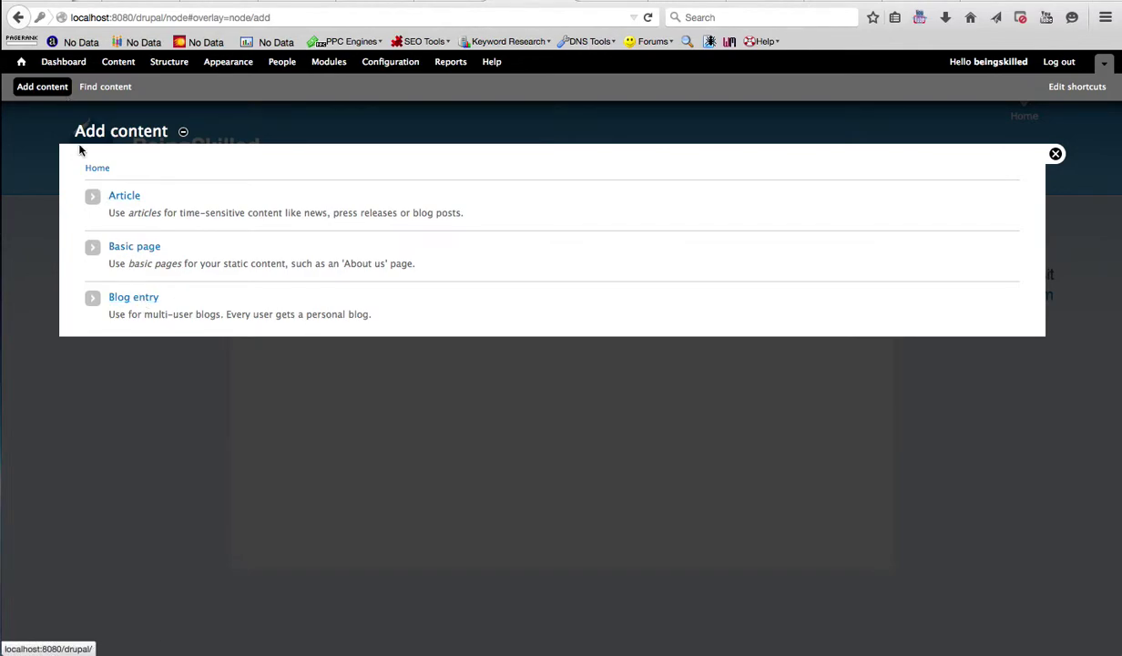
{"action": "left_click", "coordinate": [19, 19]}
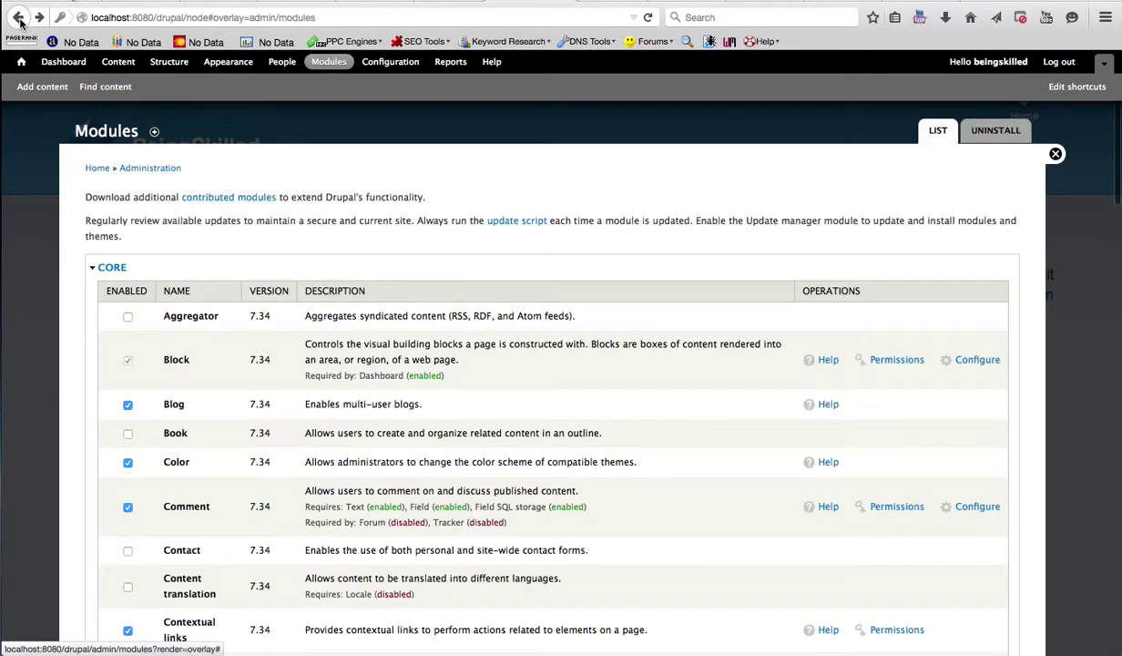
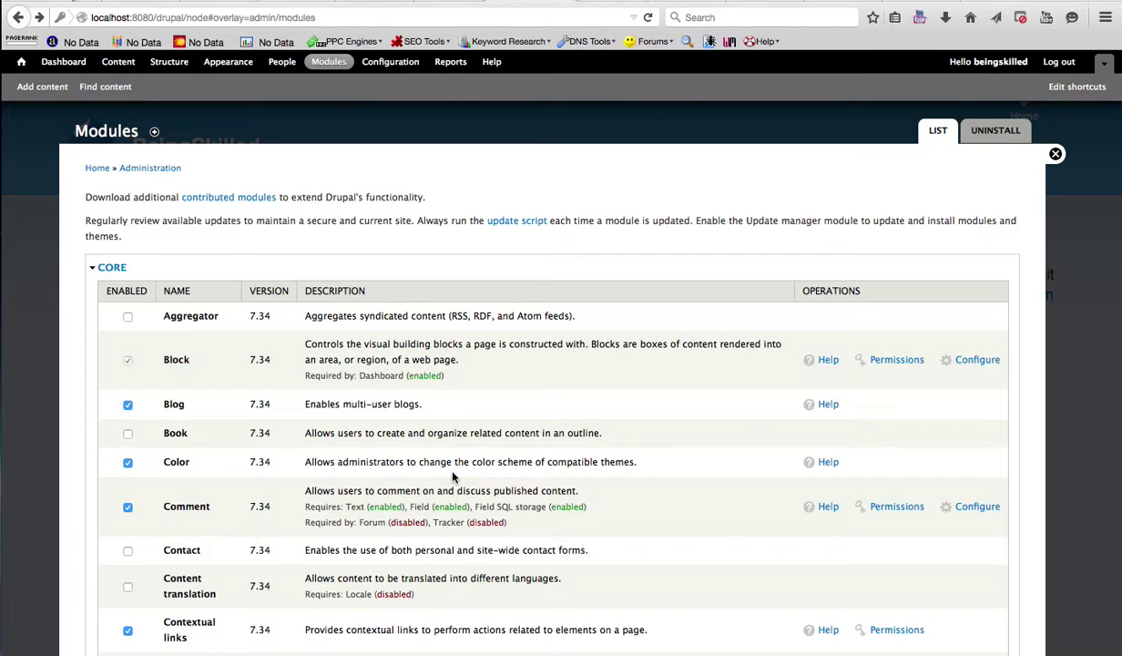
Mark the Contact and Content translation modules for enabling in the core list
{"action": "scroll", "coordinate": [453, 474], "scroll_direction": "down", "scroll_amount": 5}
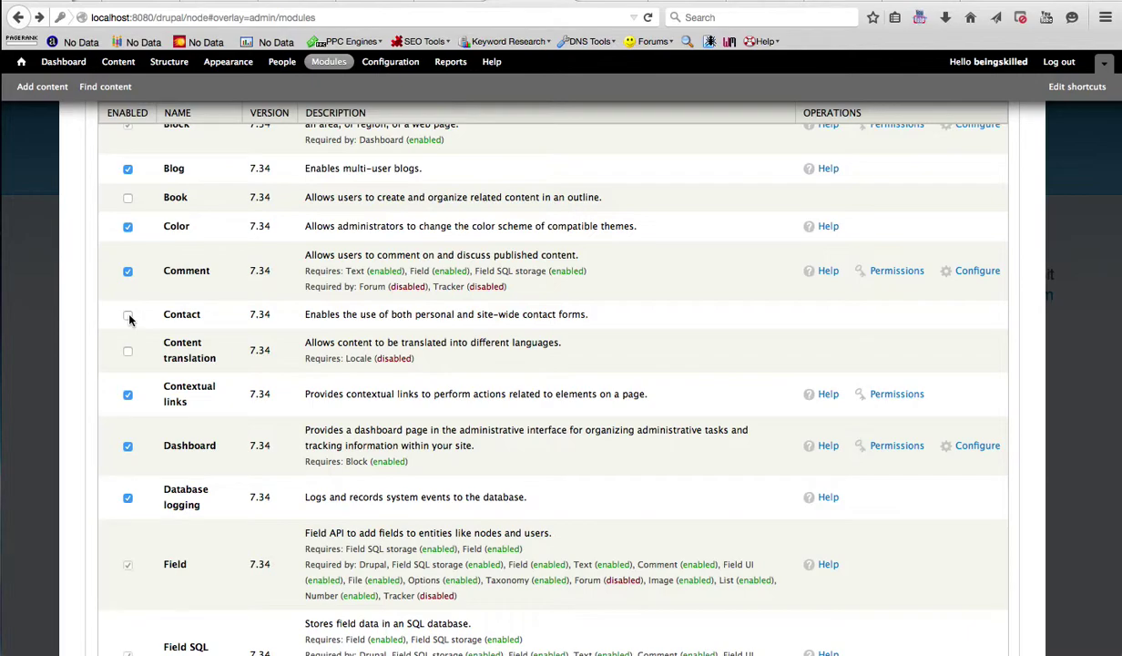
{"action": "left_click", "coordinate": [127, 315]}
{"action": "scroll", "coordinate": [228, 402], "scroll_direction": "down", "scroll_amount": 1}
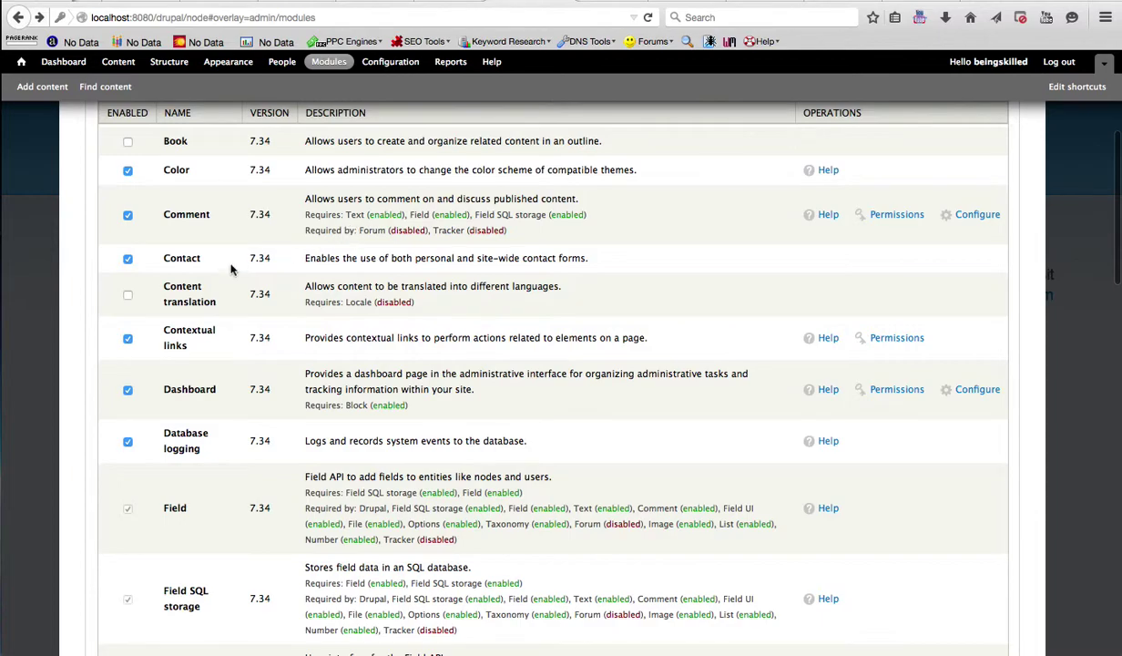
{"action": "left_click", "coordinate": [128, 295]}
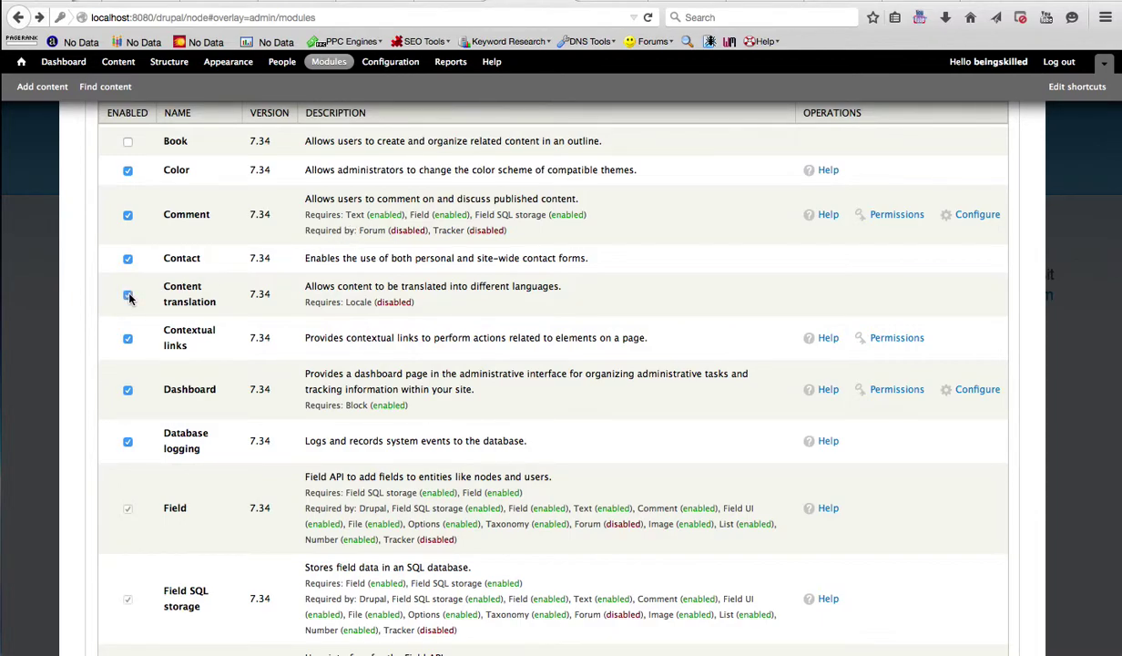
Mark the Forum module for enabling in the core list
{"action": "scroll", "coordinate": [260, 334], "scroll_direction": "down", "scroll_amount": 3}
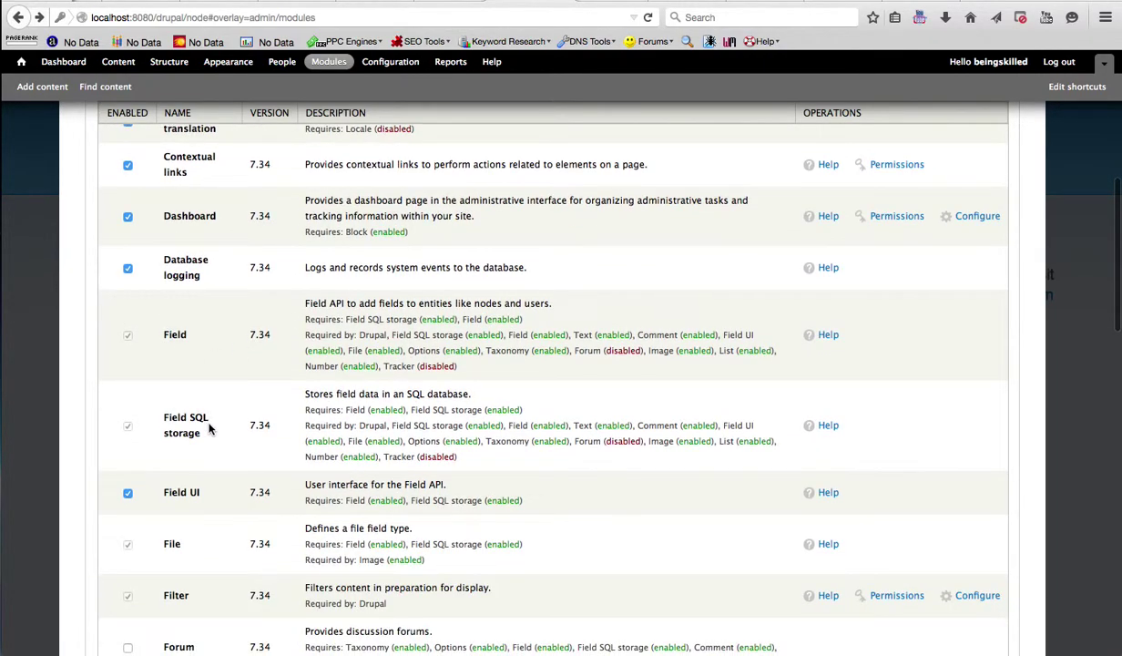
{"action": "scroll", "coordinate": [237, 391], "scroll_direction": "down", "scroll_amount": 1}
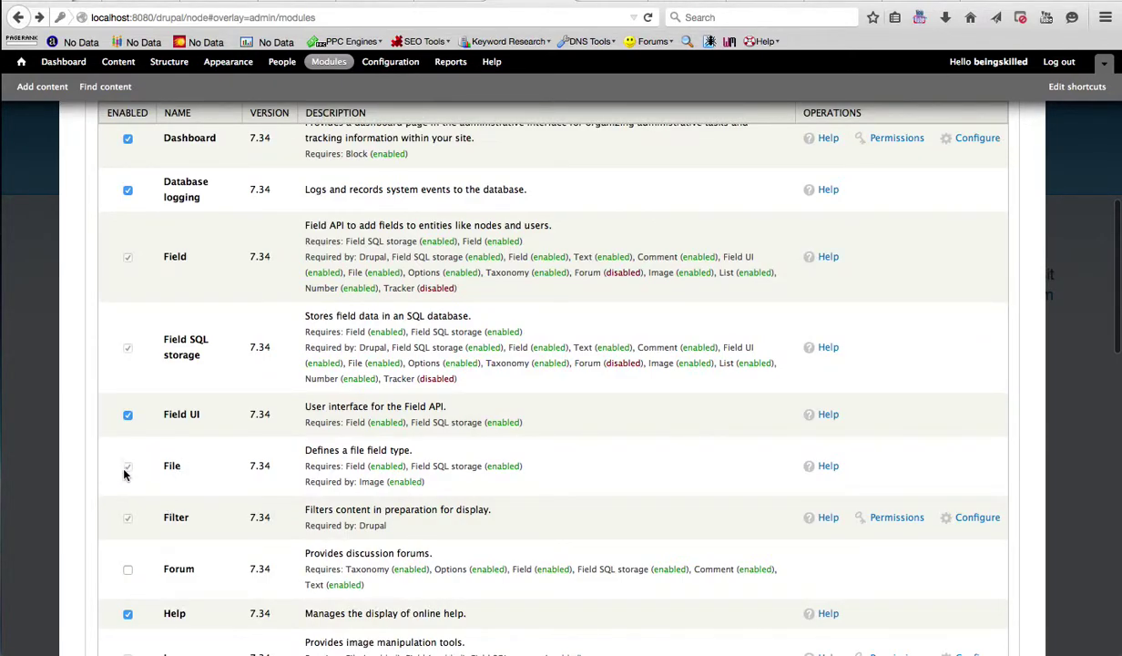
{"action": "scroll", "coordinate": [176, 515], "scroll_direction": "down", "scroll_amount": 1}
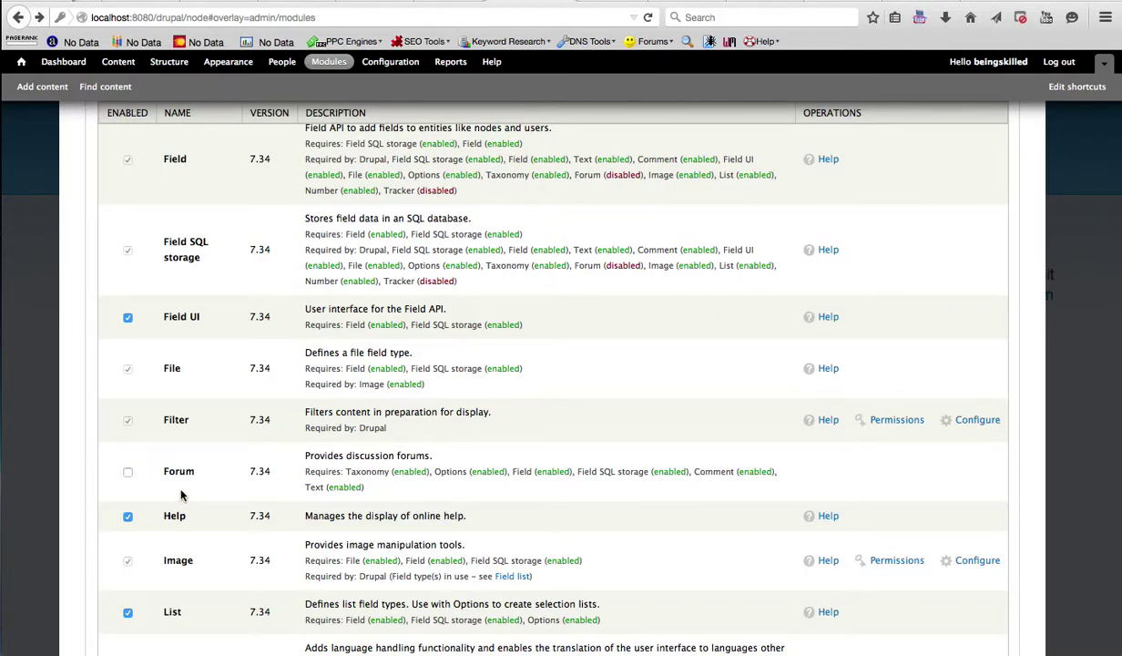
{"action": "left_click", "coordinate": [127, 471]}
Mark the PHP filter and Statistics modules for enabling in the core list
{"action": "scroll", "coordinate": [204, 492], "scroll_direction": "down", "scroll_amount": 4}
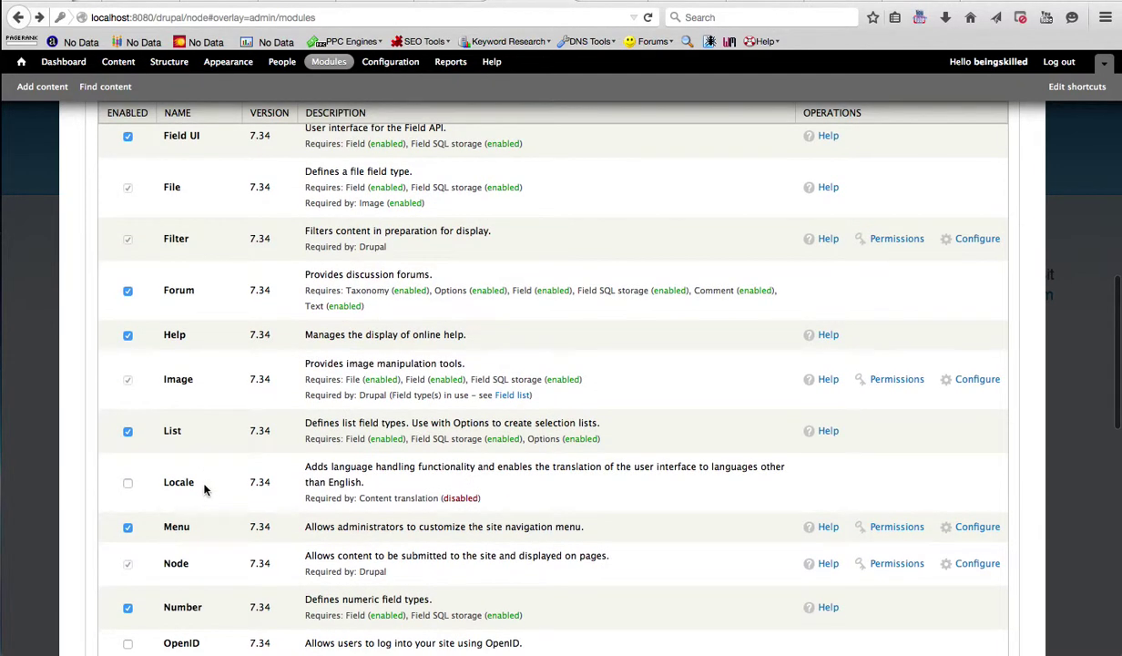
{"action": "scroll", "coordinate": [260, 392], "scroll_direction": "down", "scroll_amount": 2}
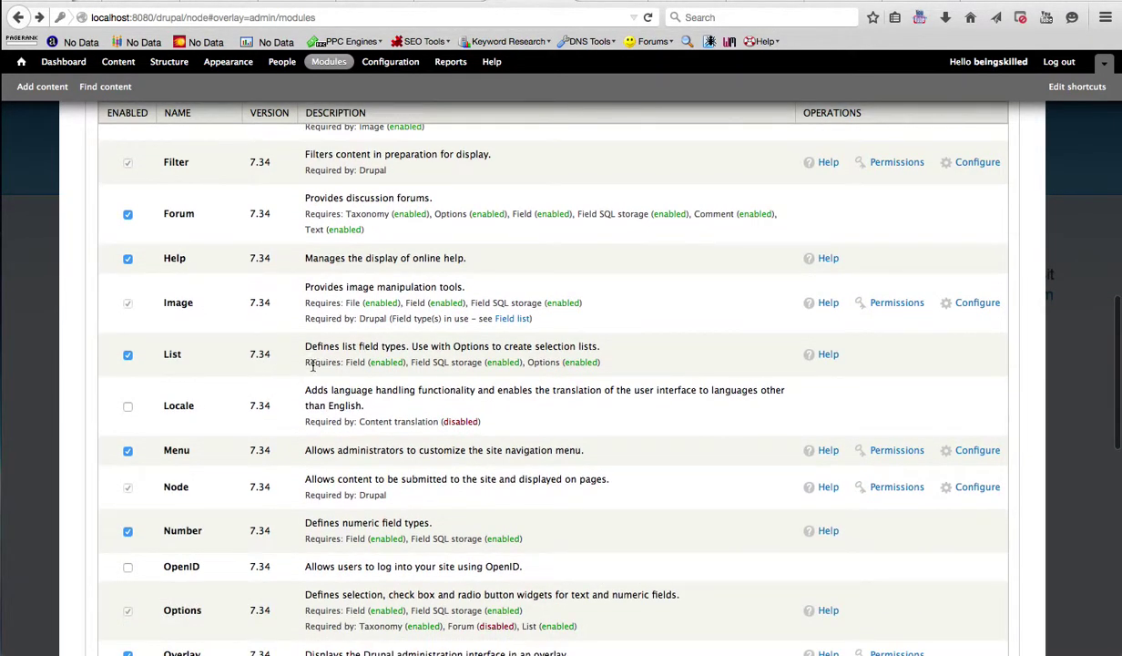
{"action": "scroll", "coordinate": [230, 455], "scroll_direction": "down", "scroll_amount": 4}
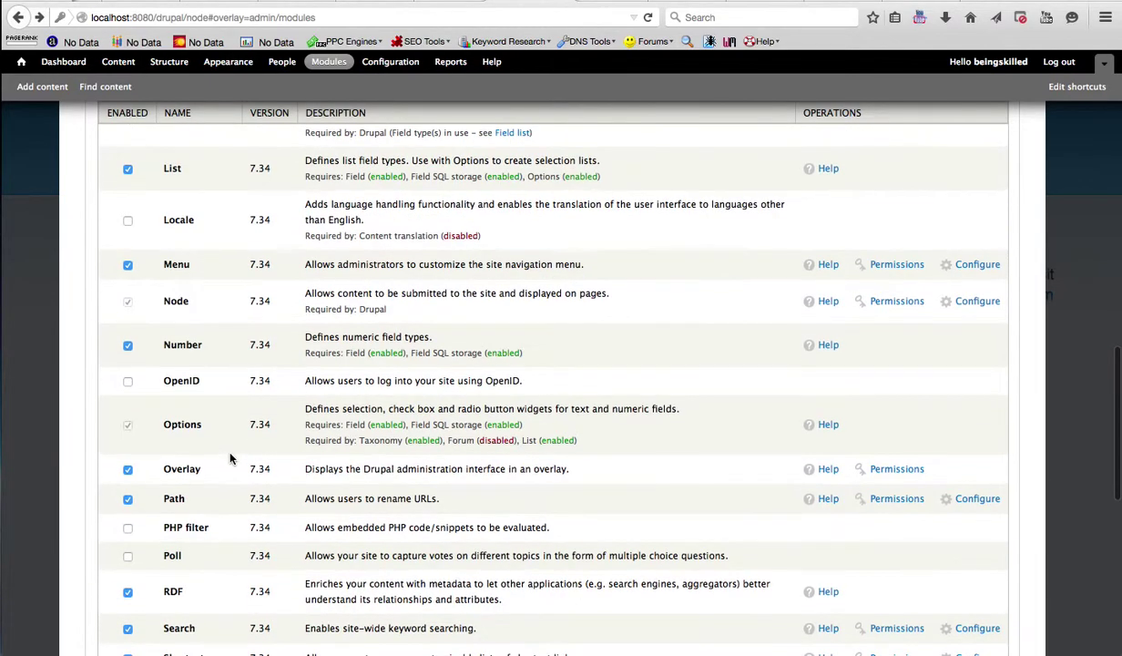
{"action": "scroll", "coordinate": [231, 455], "scroll_direction": "down", "scroll_amount": 3}
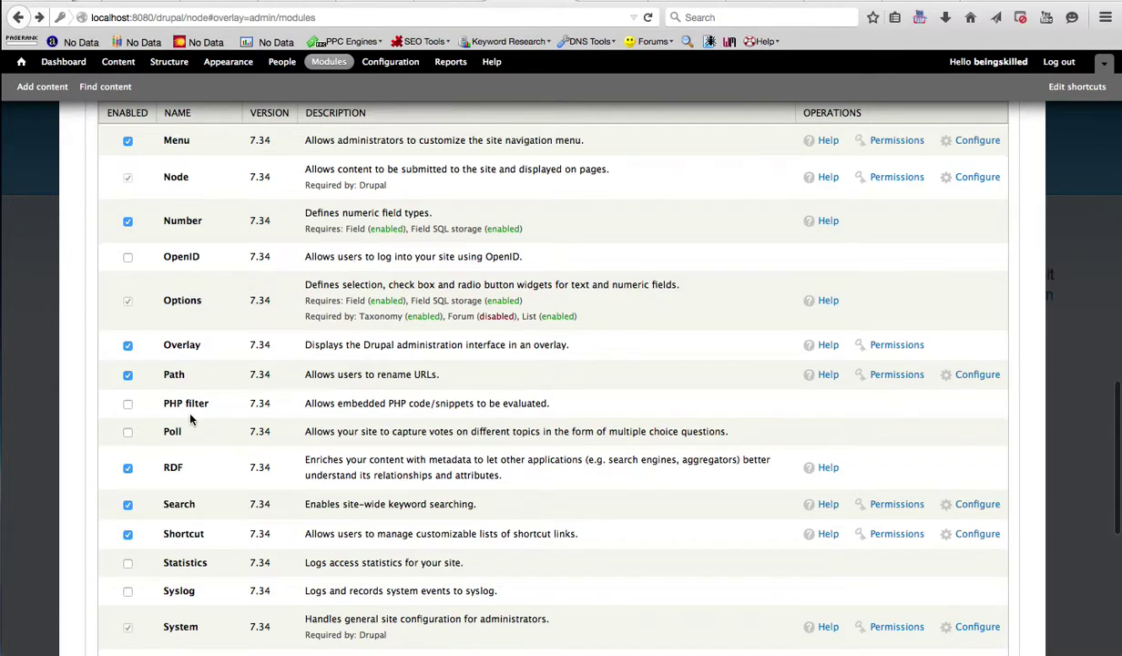
{"action": "scroll", "coordinate": [173, 408], "scroll_direction": "down", "scroll_amount": 1}
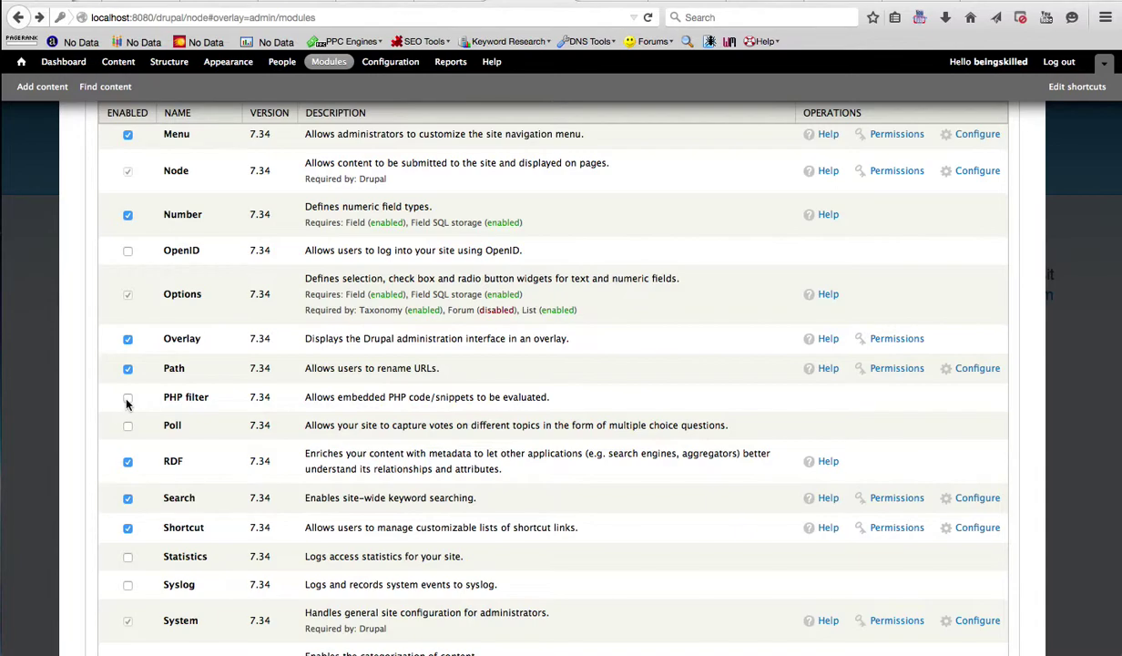
{"action": "left_click", "coordinate": [128, 398]}
{"action": "scroll", "coordinate": [338, 399], "scroll_direction": "down", "scroll_amount": 5}
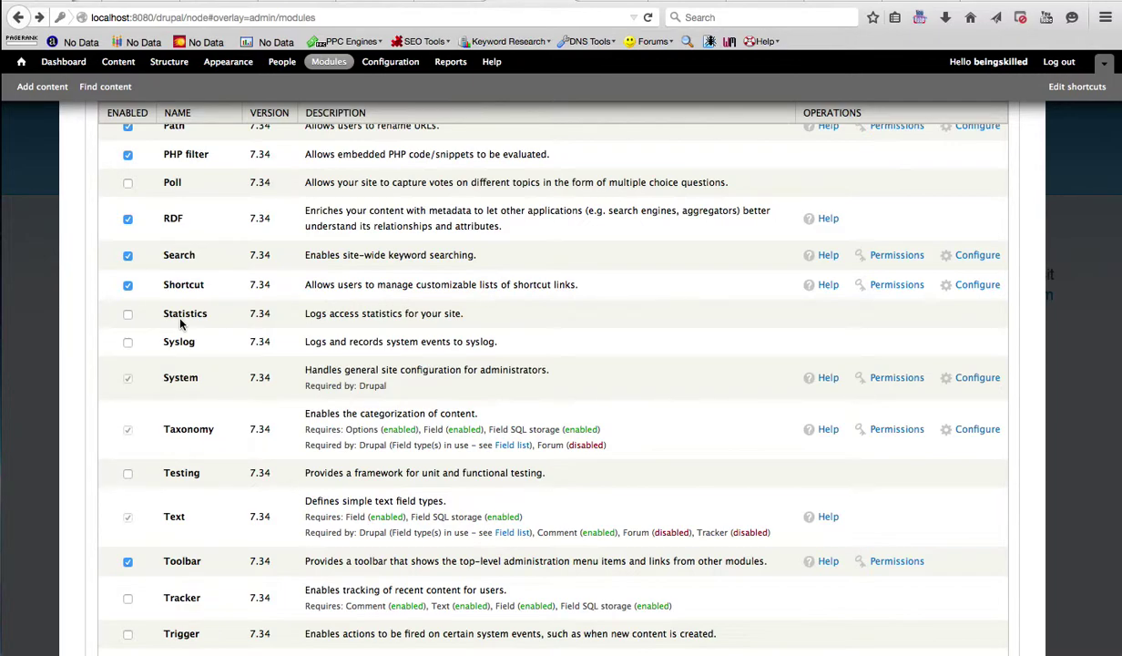
{"action": "left_click", "coordinate": [127, 313]}
Save the module configuration and agree to enable the Locale module required by Content translation
{"action": "scroll", "coordinate": [212, 492], "scroll_direction": "down", "scroll_amount": 3}
{"action": "scroll", "coordinate": [212, 494], "scroll_direction": "down", "scroll_amount": 1}
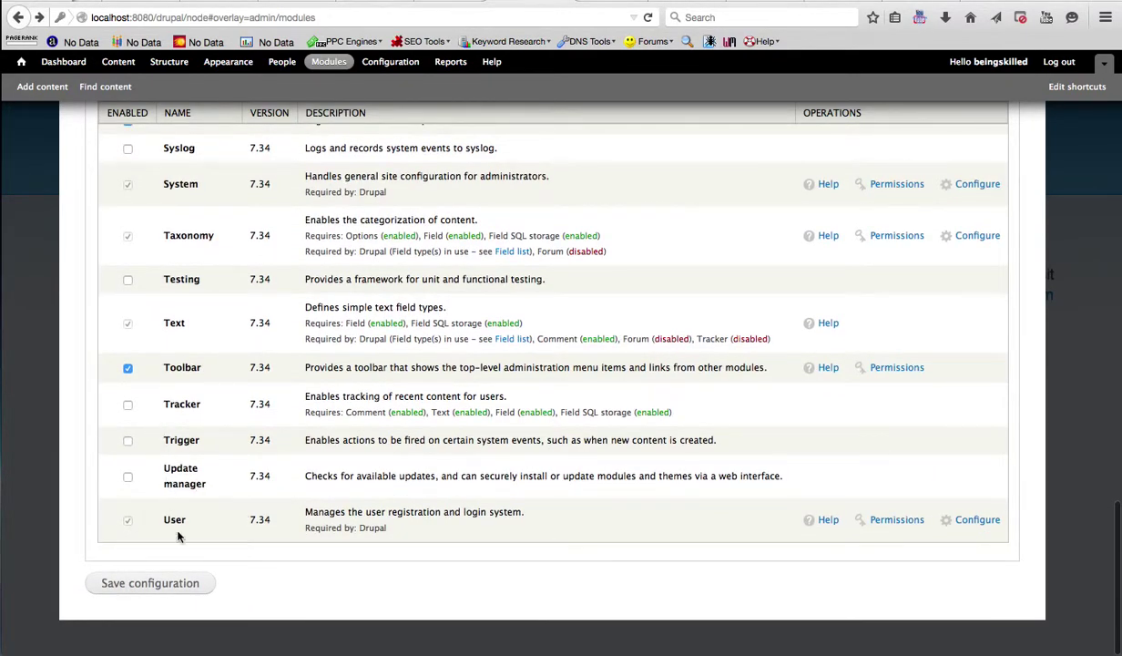
{"action": "left_click", "coordinate": [173, 588]}
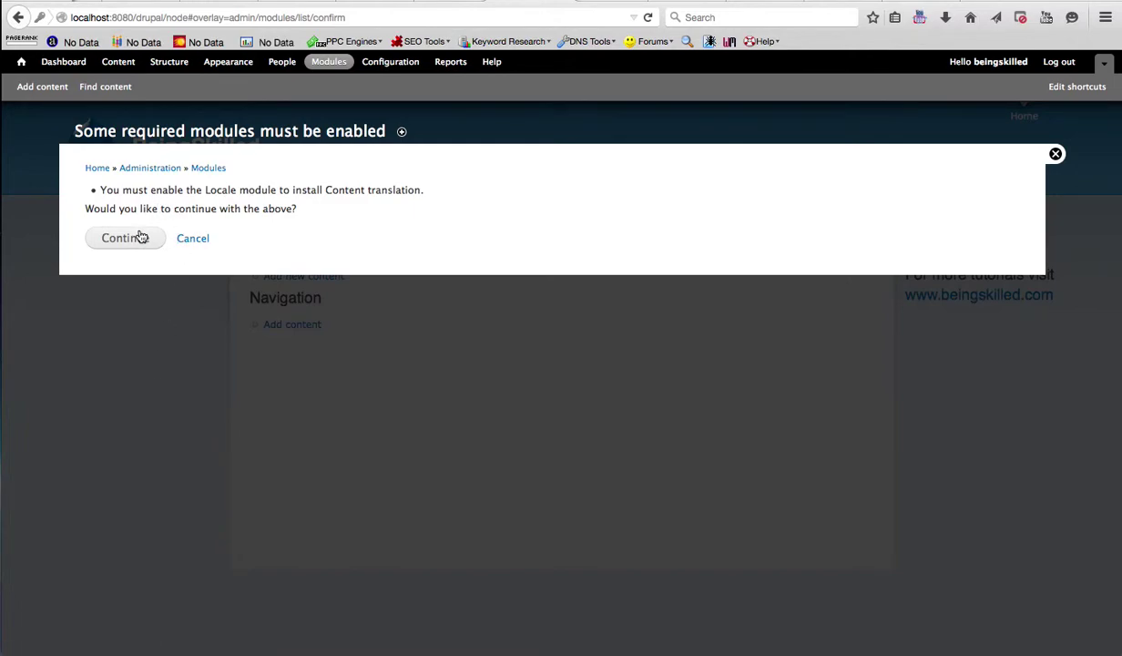
{"action": "left_click", "coordinate": [141, 238]}
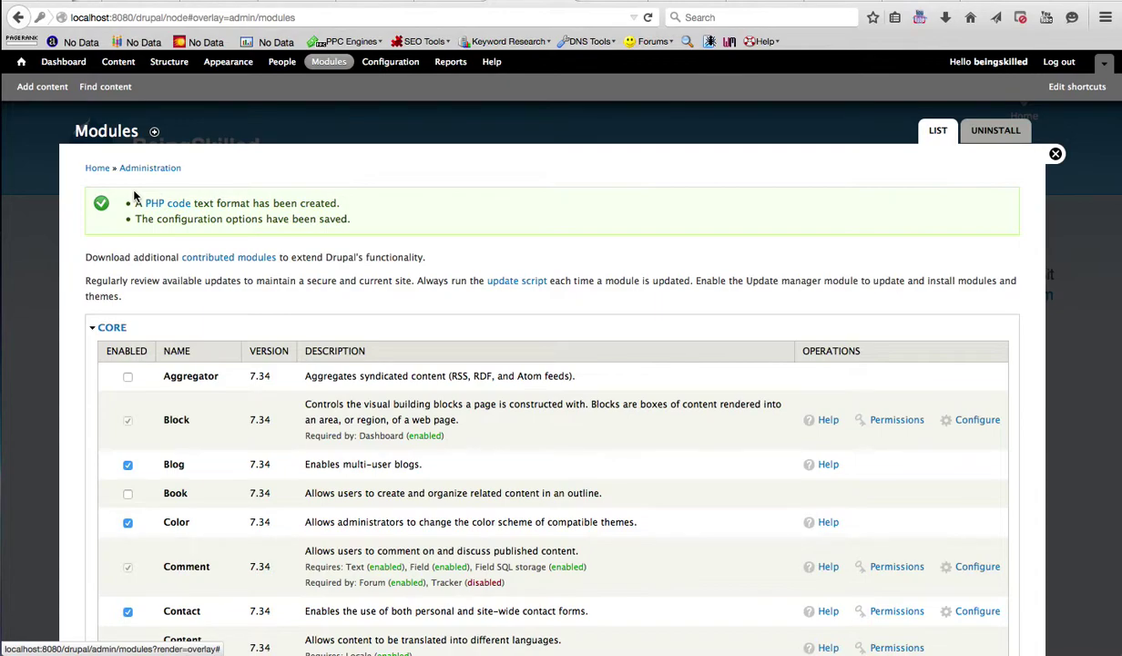
Open a new Basic page form and view the text formats available for its body
{"action": "scroll", "coordinate": [239, 363], "scroll_direction": "down", "scroll_amount": 3}
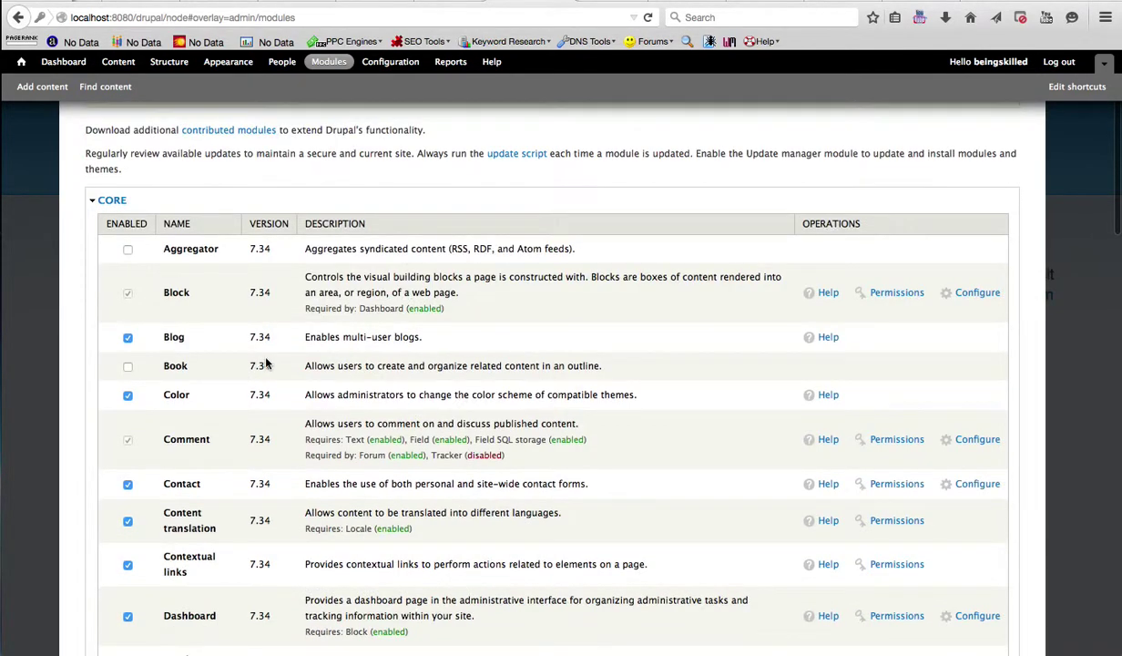
{"action": "scroll", "coordinate": [266, 362], "scroll_direction": "up", "scroll_amount": 3}
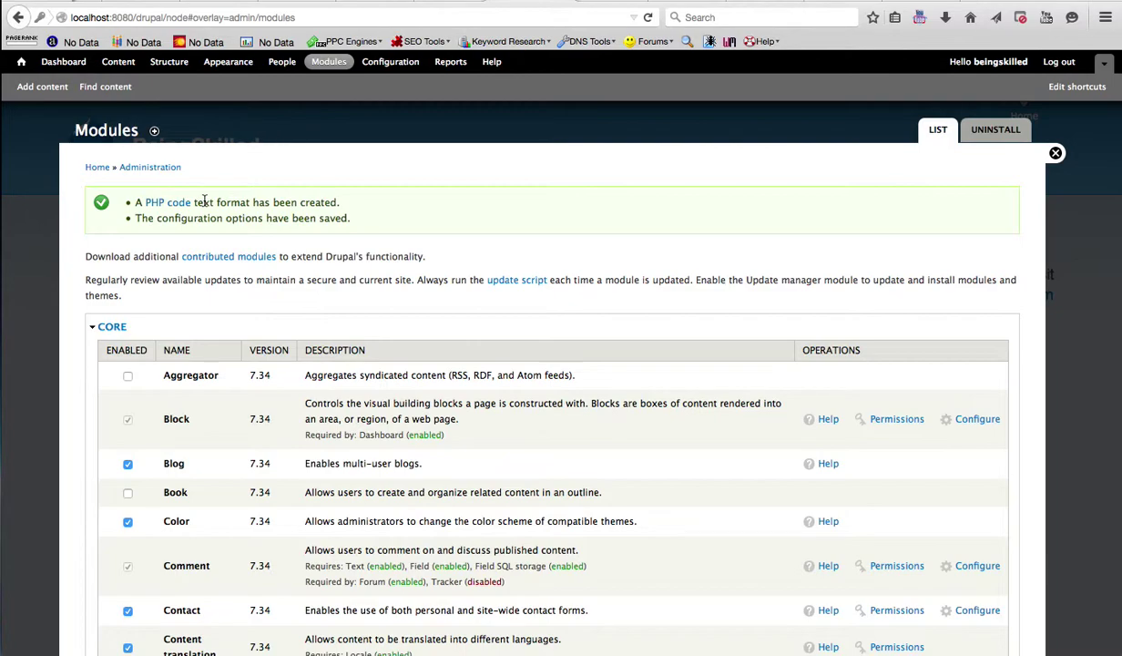
{"action": "left_click", "coordinate": [34, 87]}
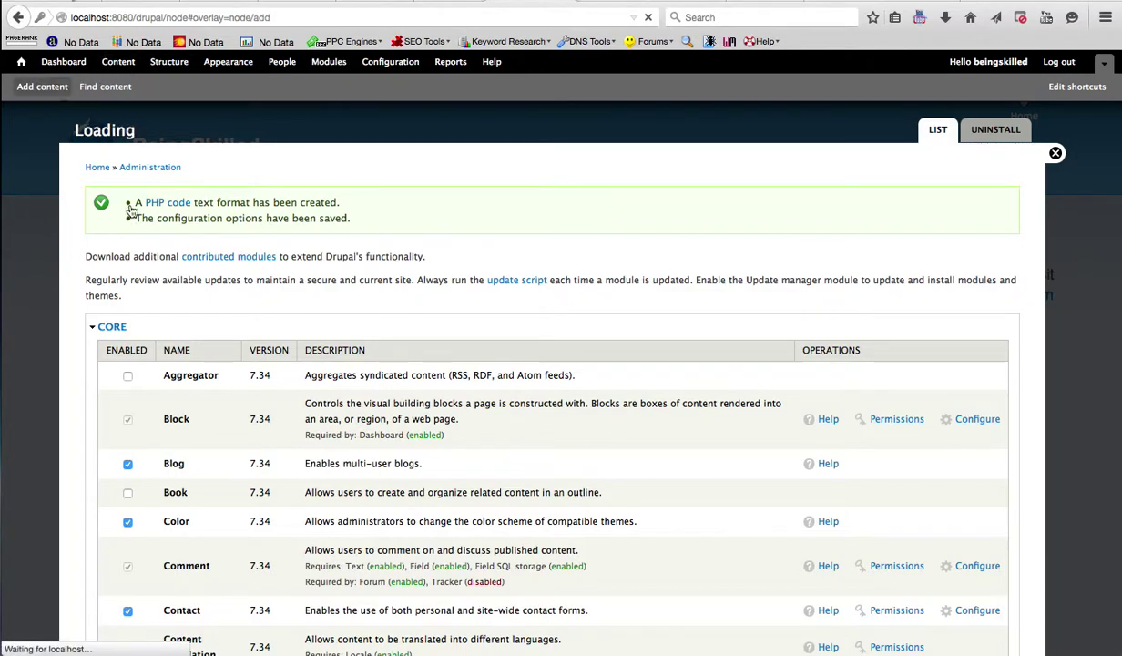
{"action": "left_click", "coordinate": [136, 254]}
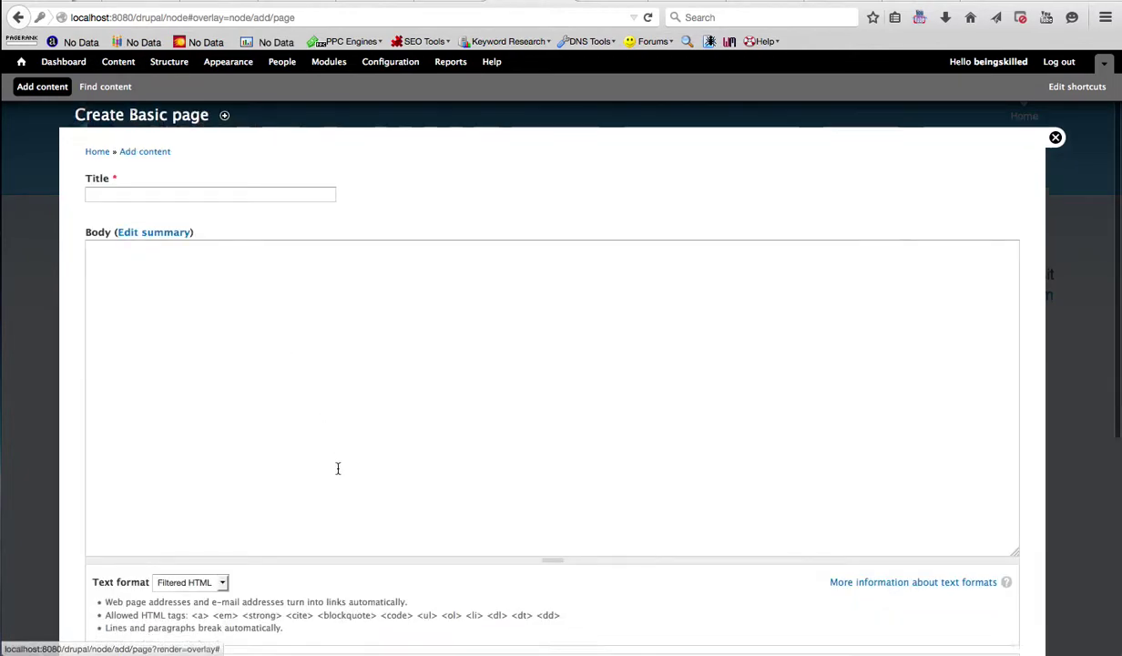
{"action": "scroll", "coordinate": [338, 468], "scroll_direction": "down", "scroll_amount": 4}
{"action": "left_click", "coordinate": [191, 431]}
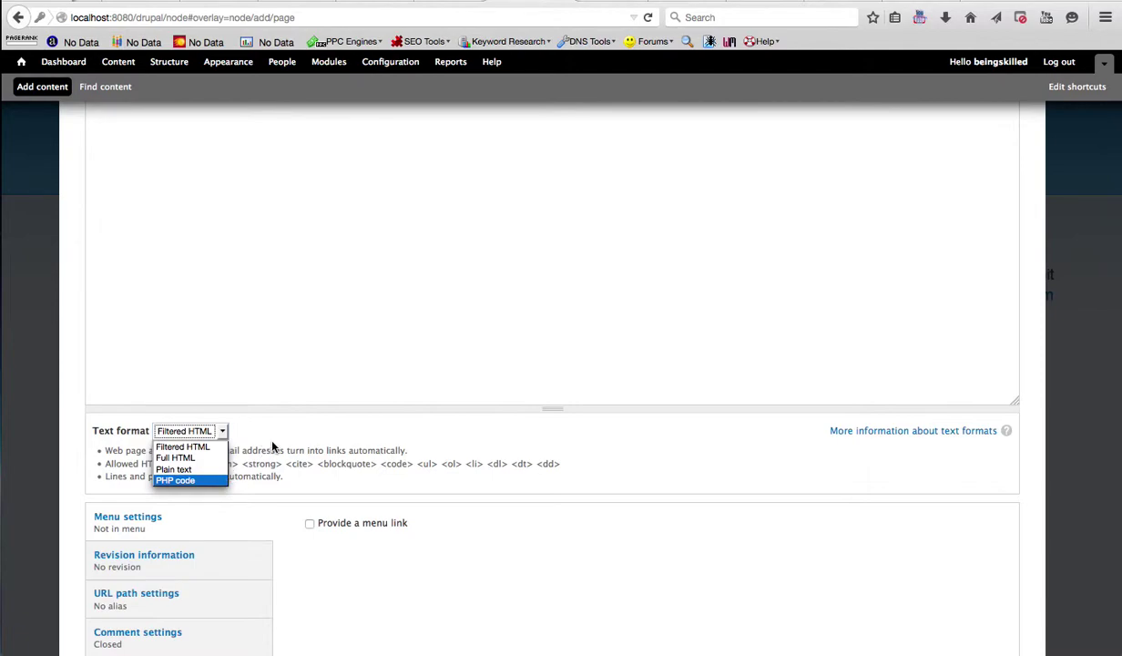
{"action": "scroll", "coordinate": [272, 446], "scroll_direction": "up", "scroll_amount": 3}
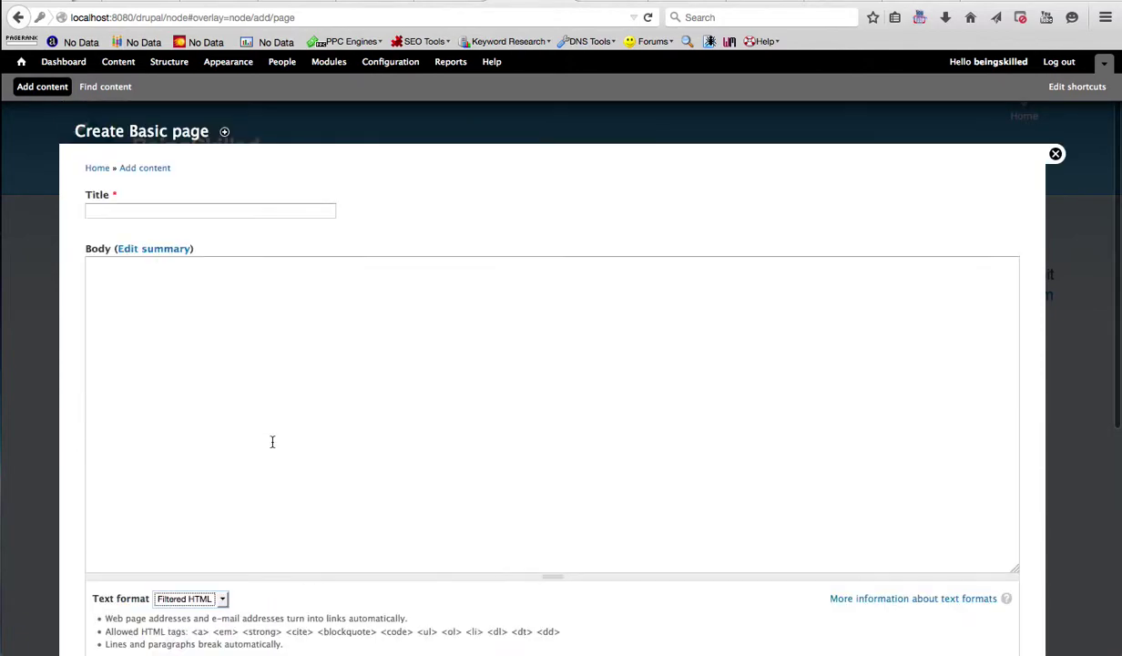
Open the site's module list and review which core modules are enabled
{"action": "left_click", "coordinate": [326, 61]}
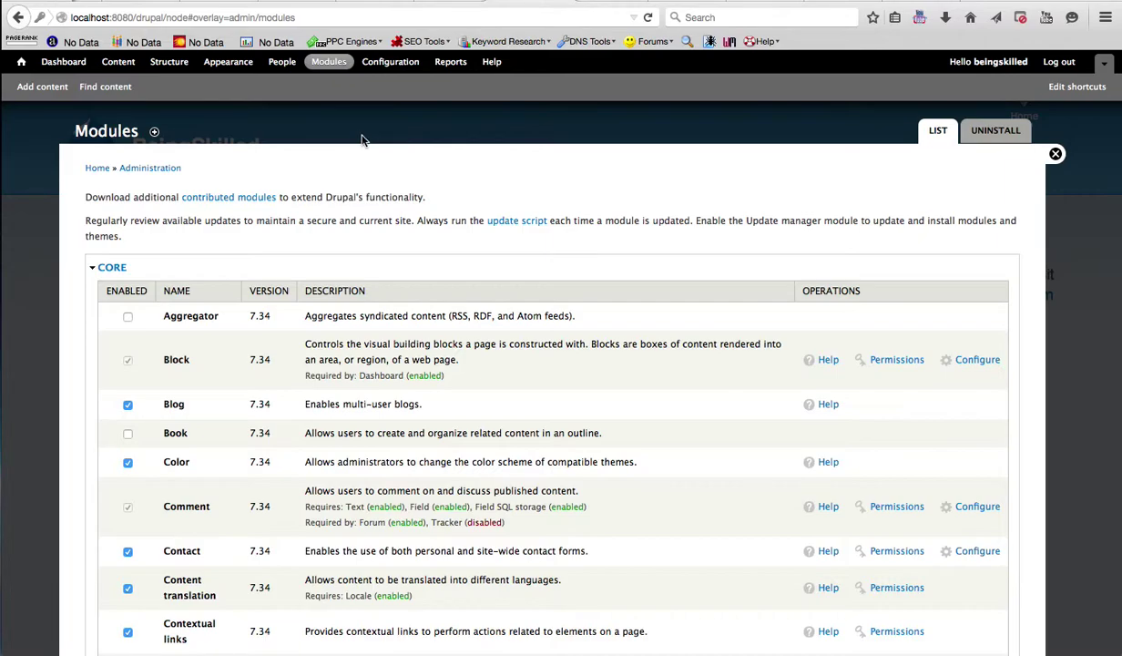
{"action": "scroll", "coordinate": [344, 187], "scroll_direction": "down", "scroll_amount": 15}
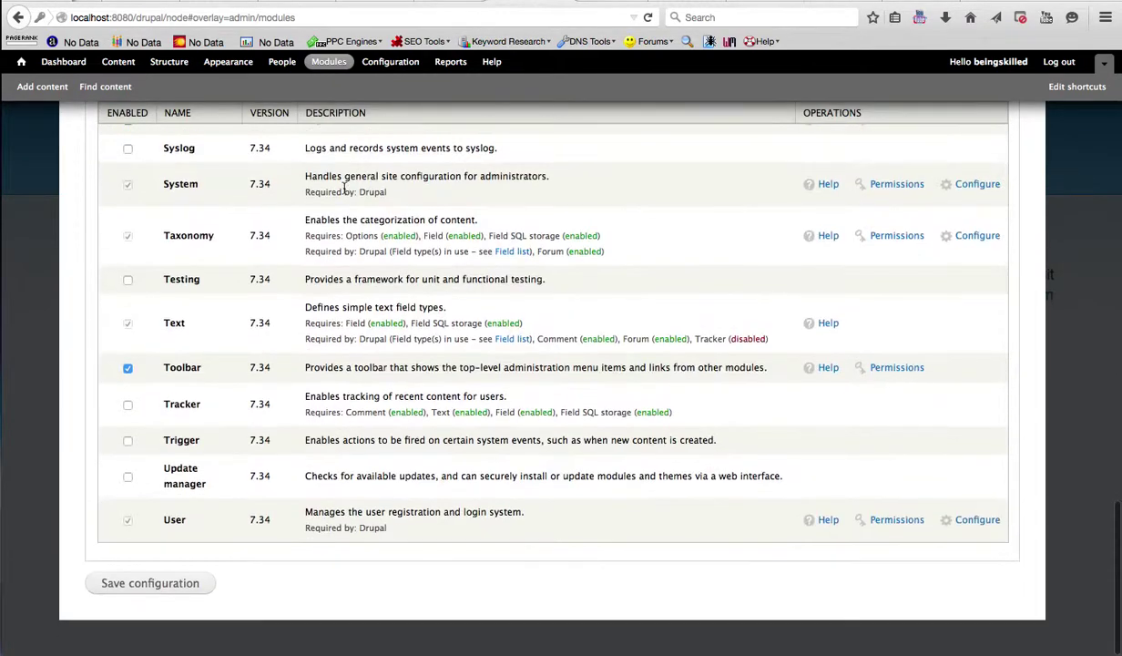
{"action": "scroll", "coordinate": [344, 188], "scroll_direction": "up", "scroll_amount": 9}
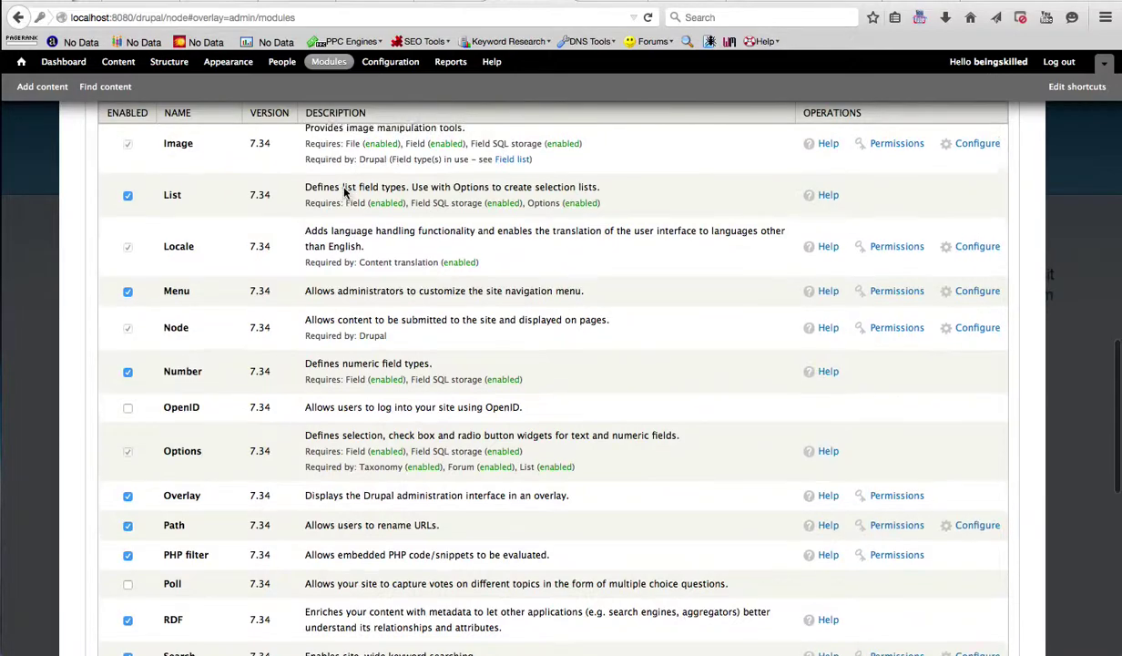
{"action": "scroll", "coordinate": [344, 188], "scroll_direction": "up", "scroll_amount": 10}
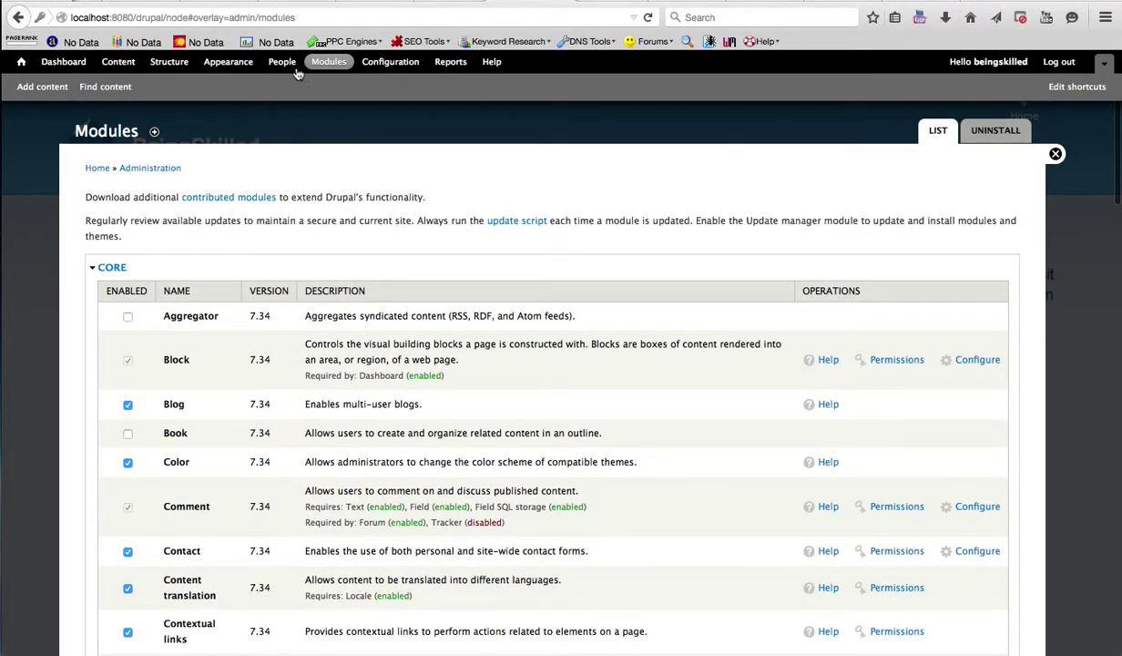
Go to the drupal.org website
{"action": "left_click", "coordinate": [281, 20]}
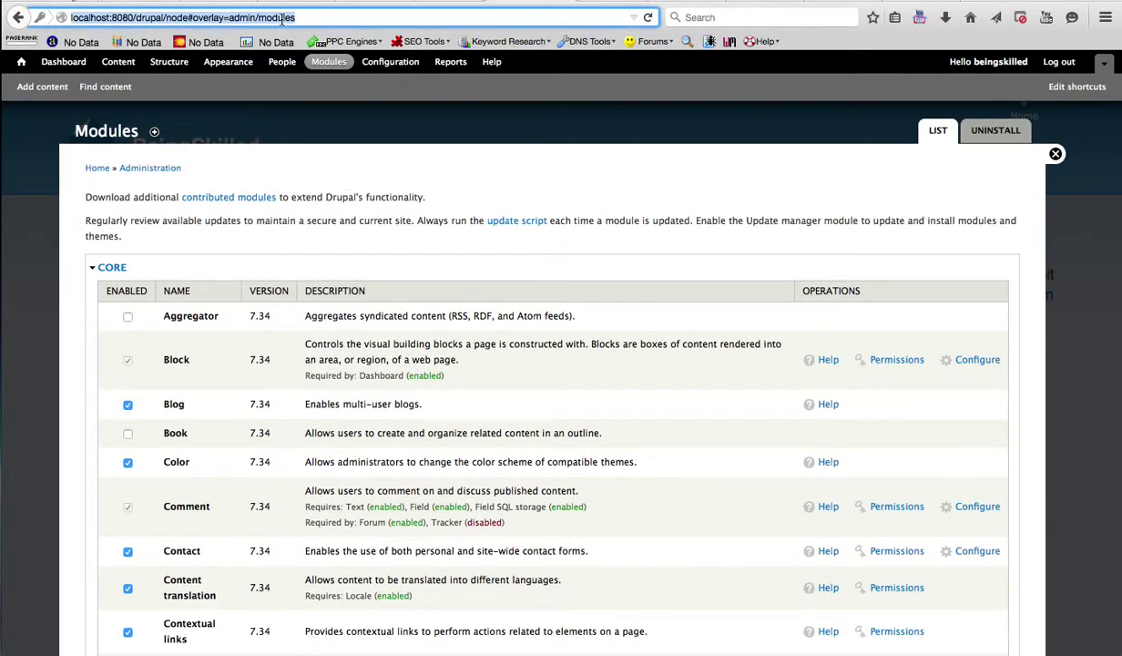
{"action": "type", "text": "drupal.org/"}
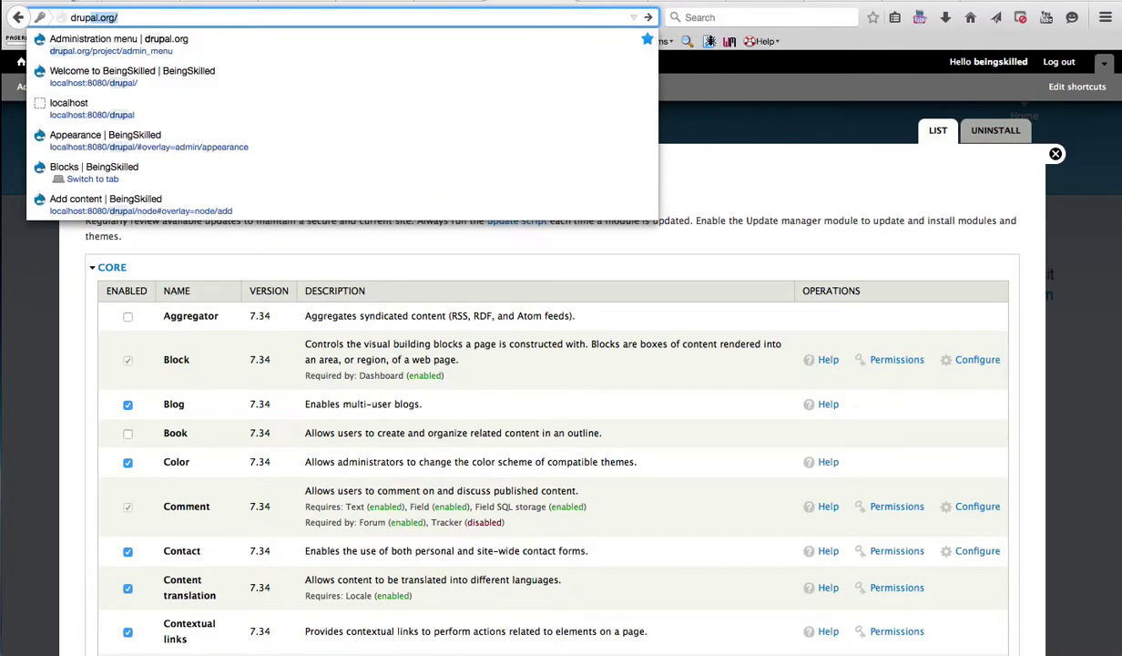
{"action": "key", "text": "Right"}
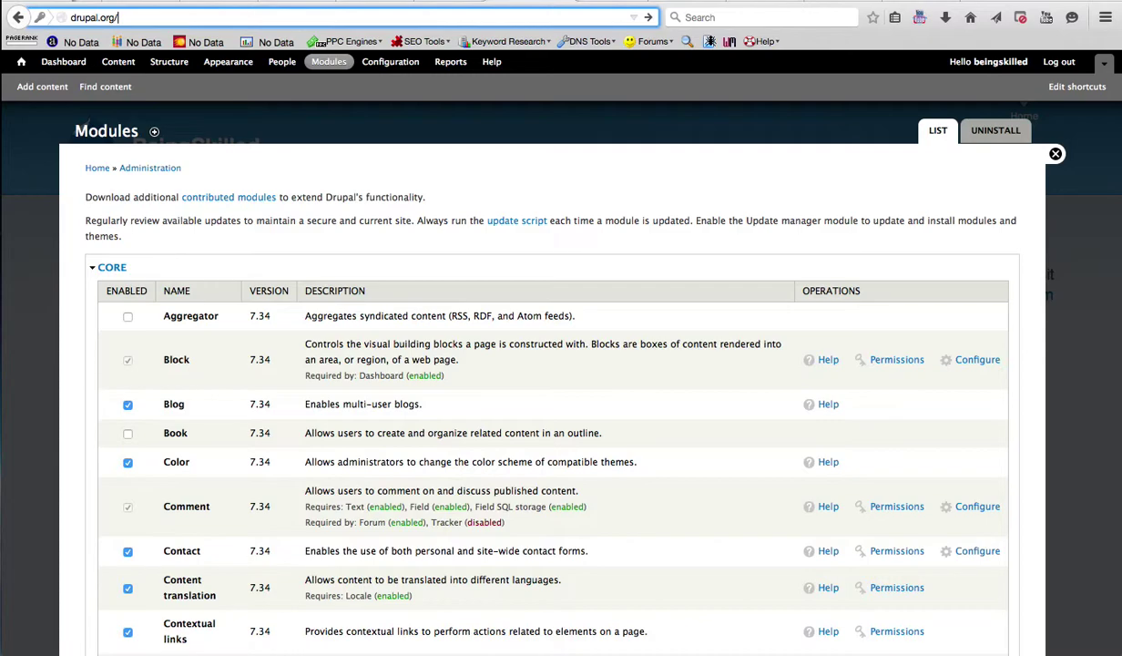
{"action": "key", "text": "Return"}
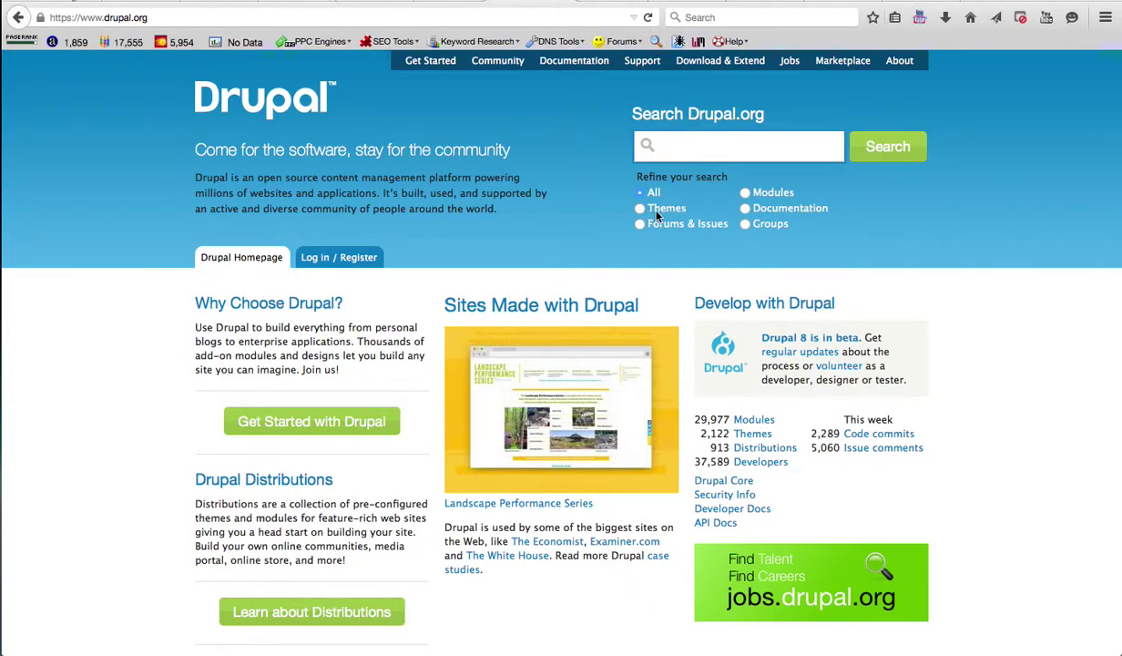
Search drupal.org for "views" among modules only and open the Views project page
{"action": "left_click", "coordinate": [744, 193]}
{"action": "left_click", "coordinate": [722, 155]}
{"action": "type", "text": "views"}
{"action": "key", "text": "Return"}
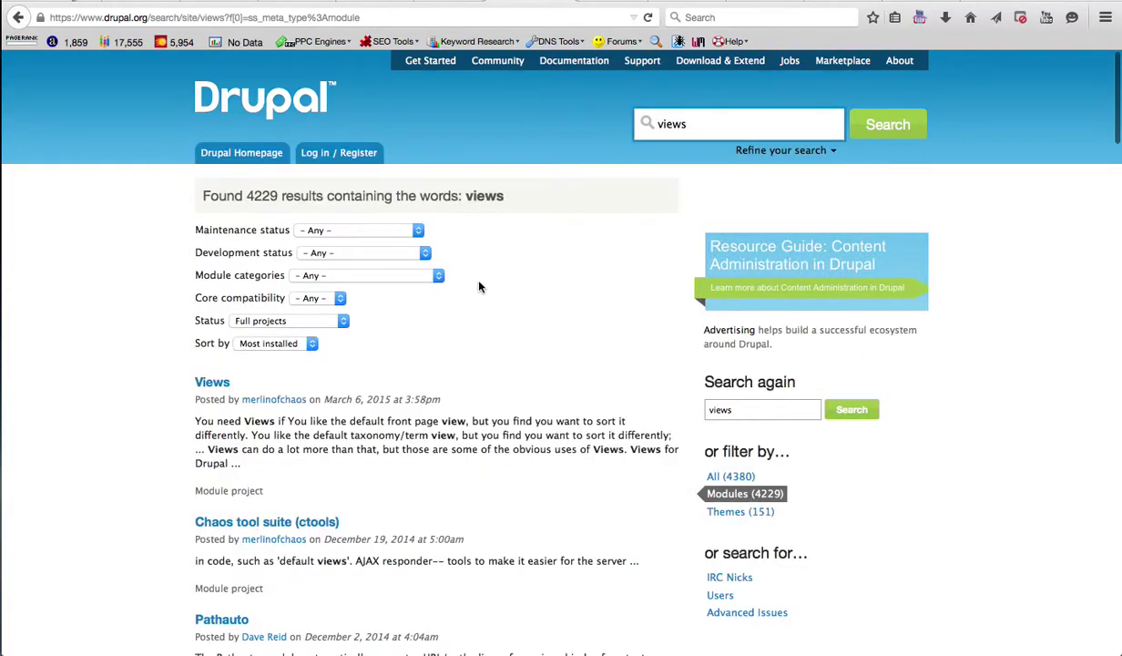
{"action": "left_click", "coordinate": [214, 385]}
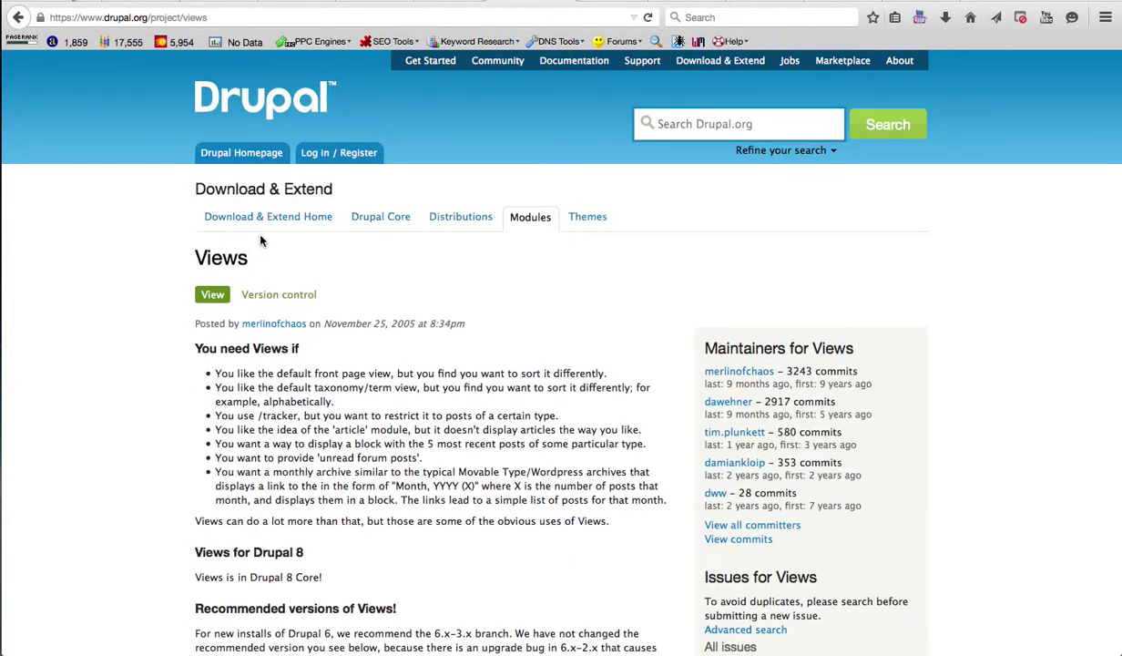
Examine the Views project page, including its dependencies, project information and downloadable releases
{"action": "scroll", "coordinate": [493, 510], "scroll_direction": "down", "scroll_amount": 10}
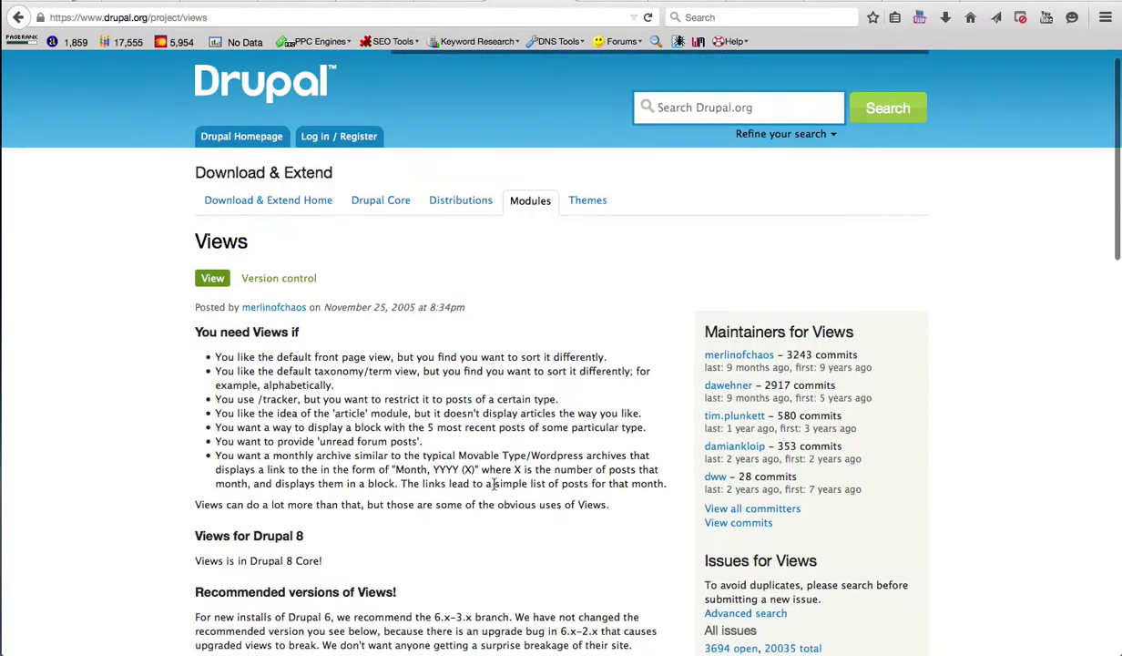
{"action": "scroll", "coordinate": [493, 492], "scroll_direction": "up", "scroll_amount": 6}
{"action": "scroll", "coordinate": [494, 489], "scroll_direction": "up", "scroll_amount": 1}
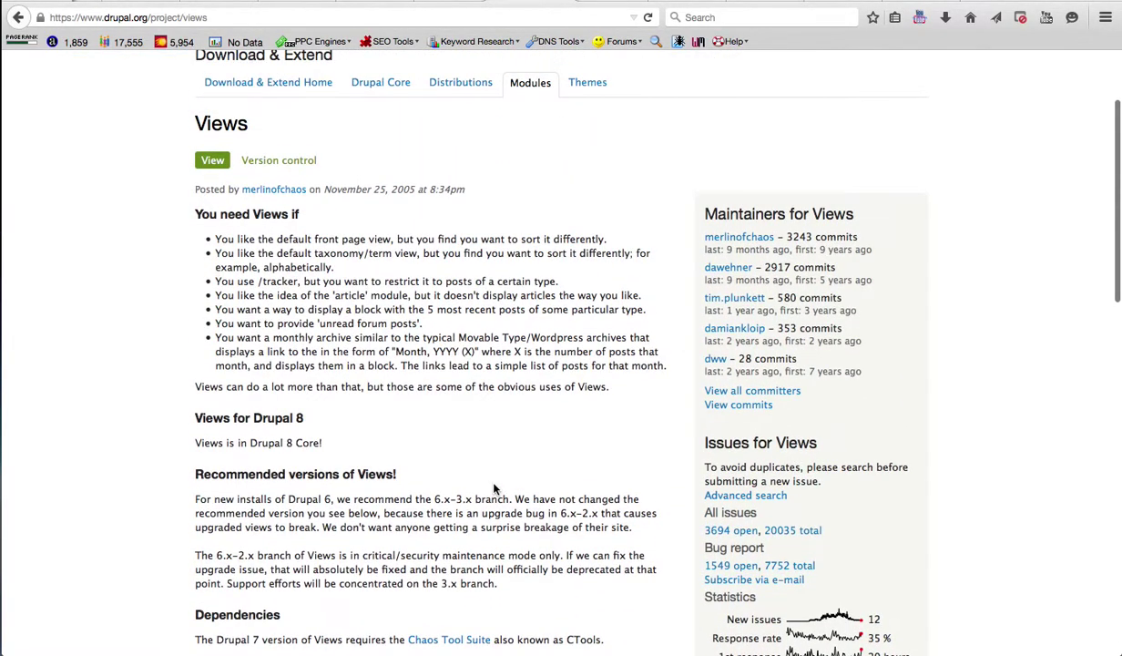
{"action": "scroll", "coordinate": [493, 489], "scroll_direction": "down", "scroll_amount": 10}
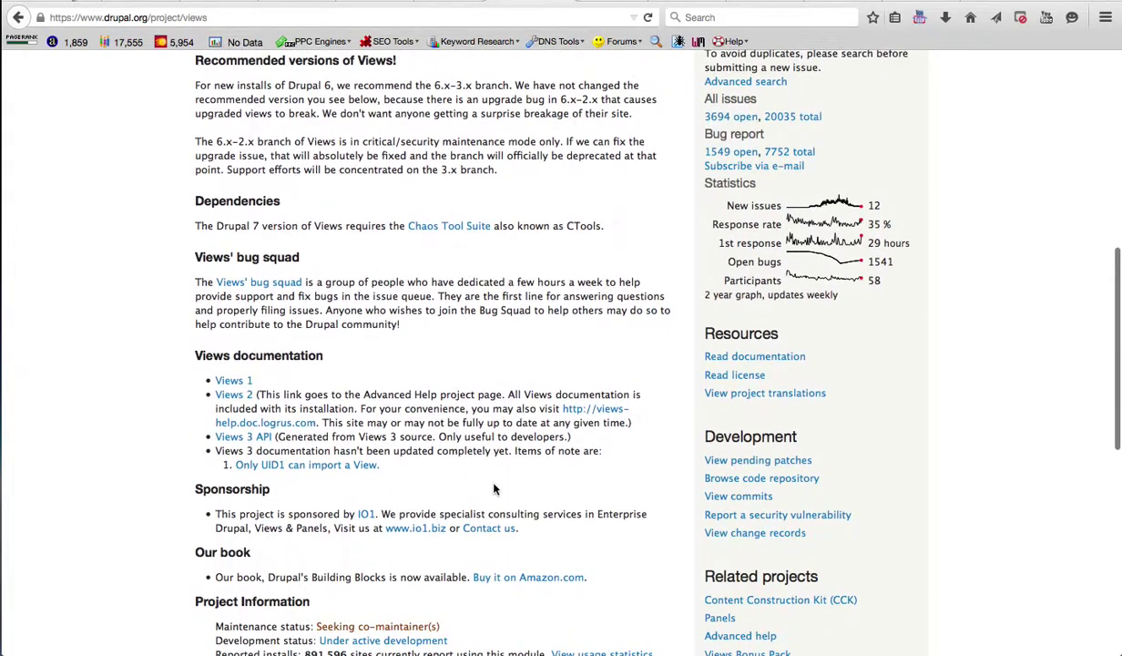
{"action": "scroll", "coordinate": [493, 489], "scroll_direction": "down", "scroll_amount": 5}
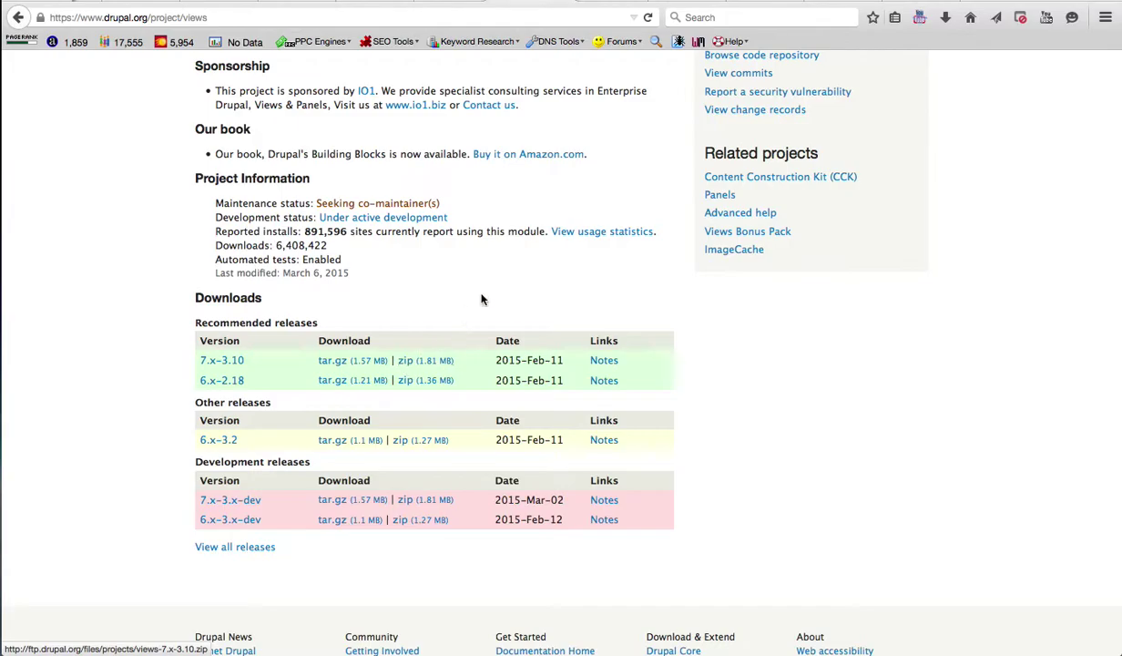
{"action": "scroll", "coordinate": [483, 298], "scroll_direction": "up", "scroll_amount": 5}
{"action": "scroll", "coordinate": [482, 298], "scroll_direction": "up", "scroll_amount": 6}
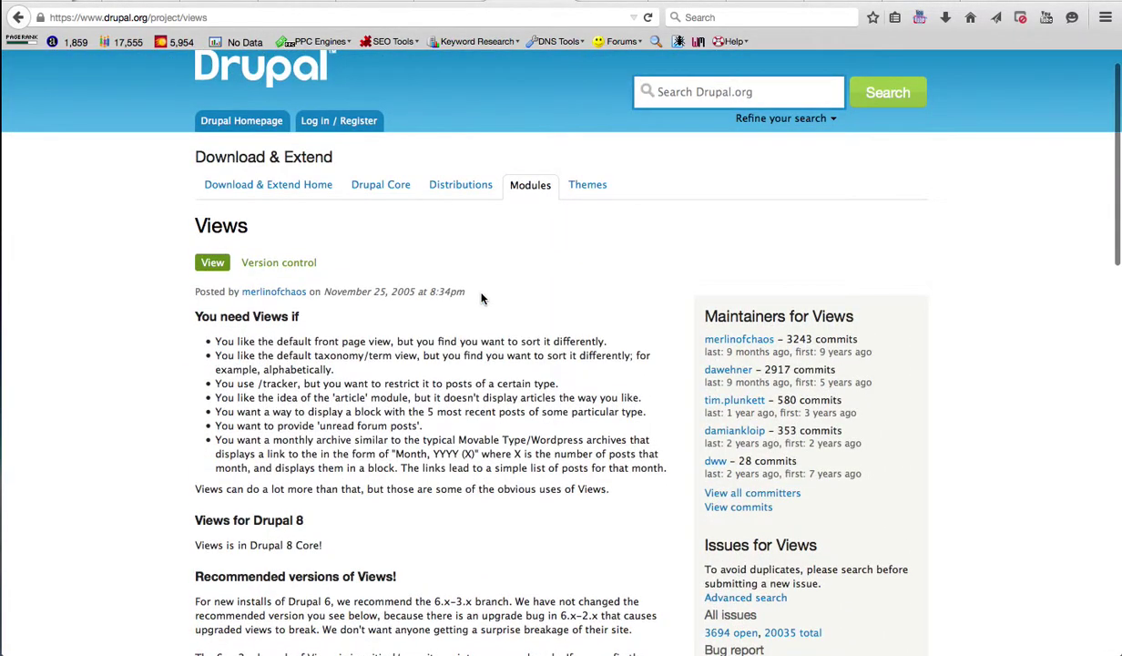
Read the "You need Views if" use cases and the recommended versions section of the Views project
{"action": "scroll", "coordinate": [482, 298], "scroll_direction": "down", "scroll_amount": 3}
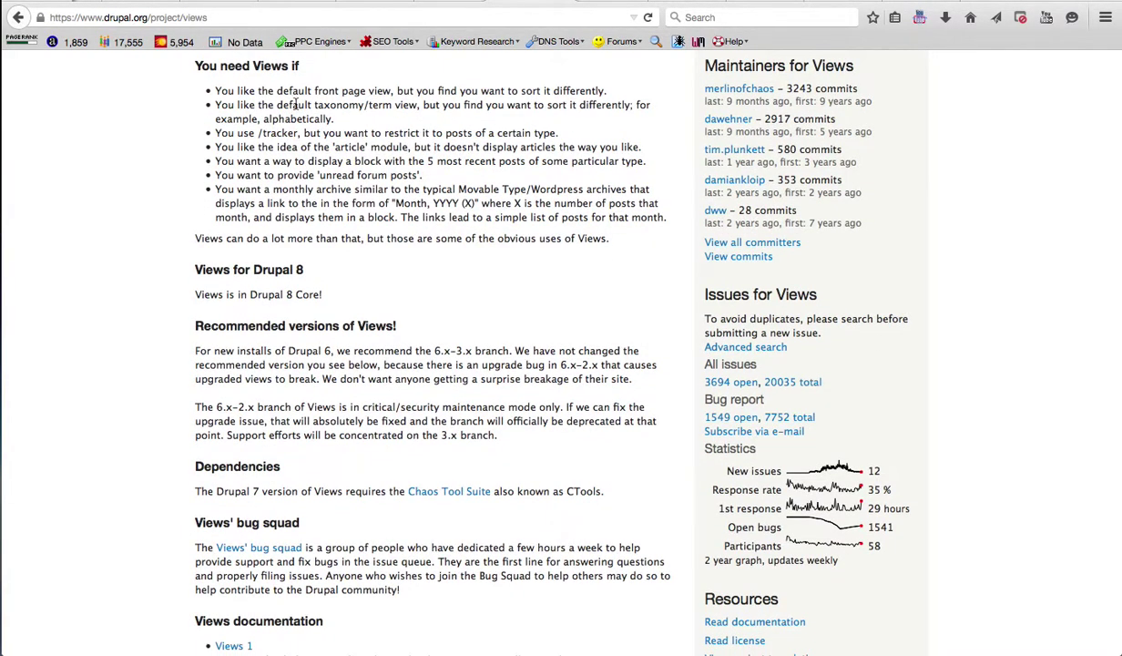
{"action": "left_click", "coordinate": [221, 82]}
{"action": "left_click_drag", "start_coordinate": [220, 82], "coordinate": [575, 244]}
{"action": "left_click", "coordinate": [554, 234]}
{"action": "scroll", "coordinate": [210, 151], "scroll_direction": "up", "scroll_amount": 3}
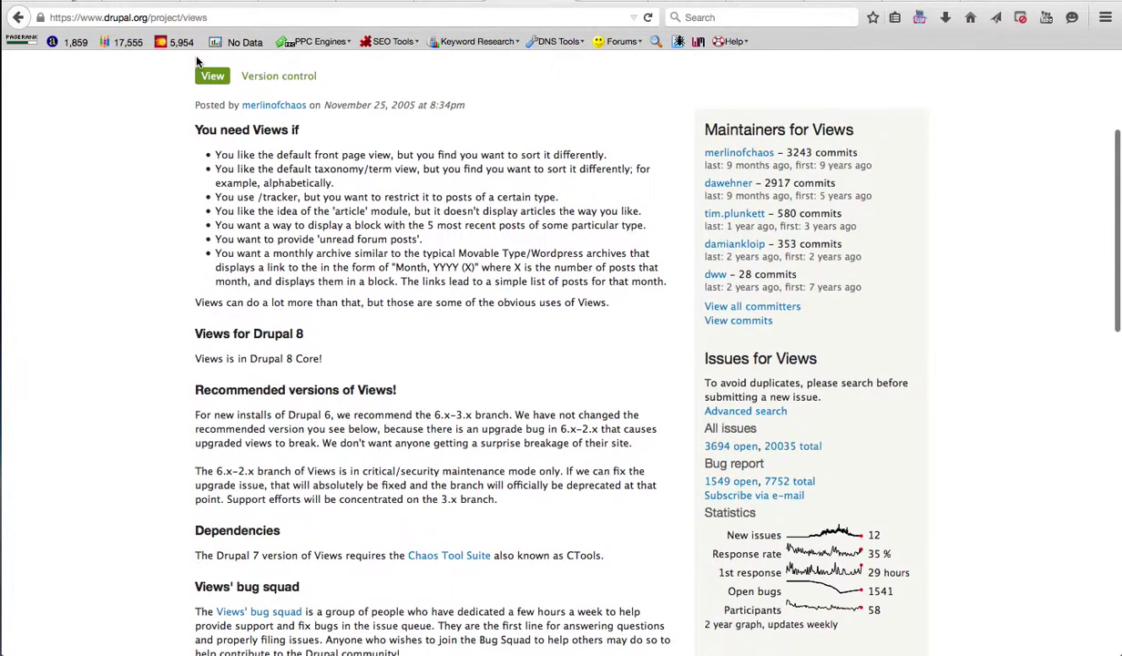
{"action": "scroll", "coordinate": [205, 152], "scroll_direction": "down", "scroll_amount": 3}
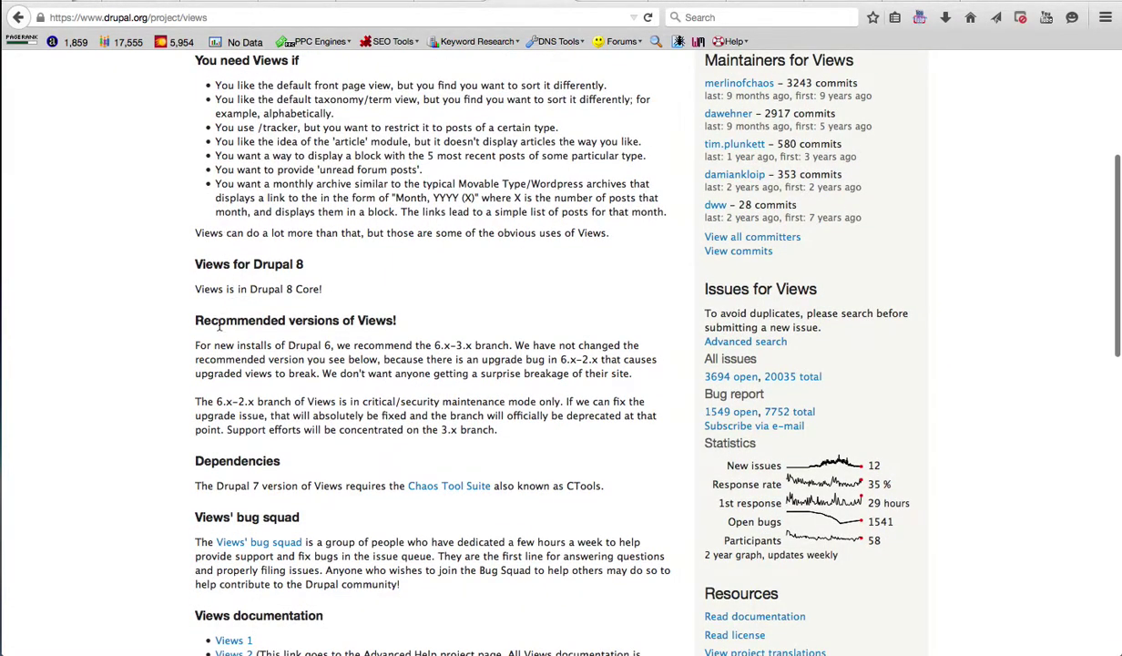
{"action": "scroll", "coordinate": [217, 319], "scroll_direction": "up", "scroll_amount": 2}
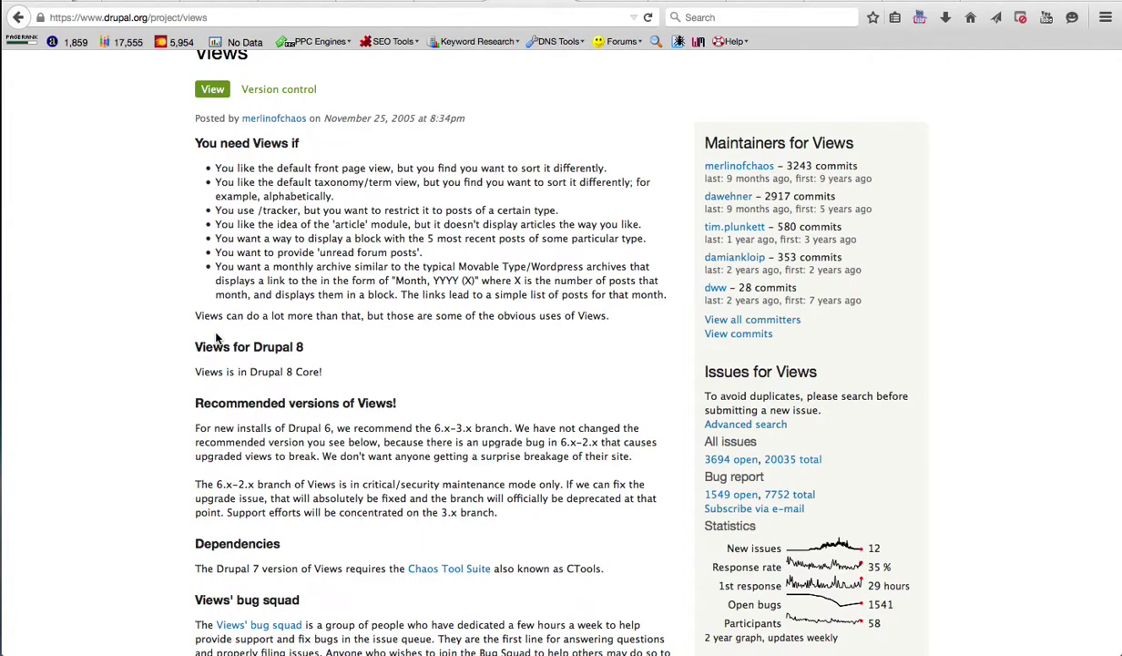
{"action": "scroll", "coordinate": [258, 307], "scroll_direction": "up", "scroll_amount": 2}
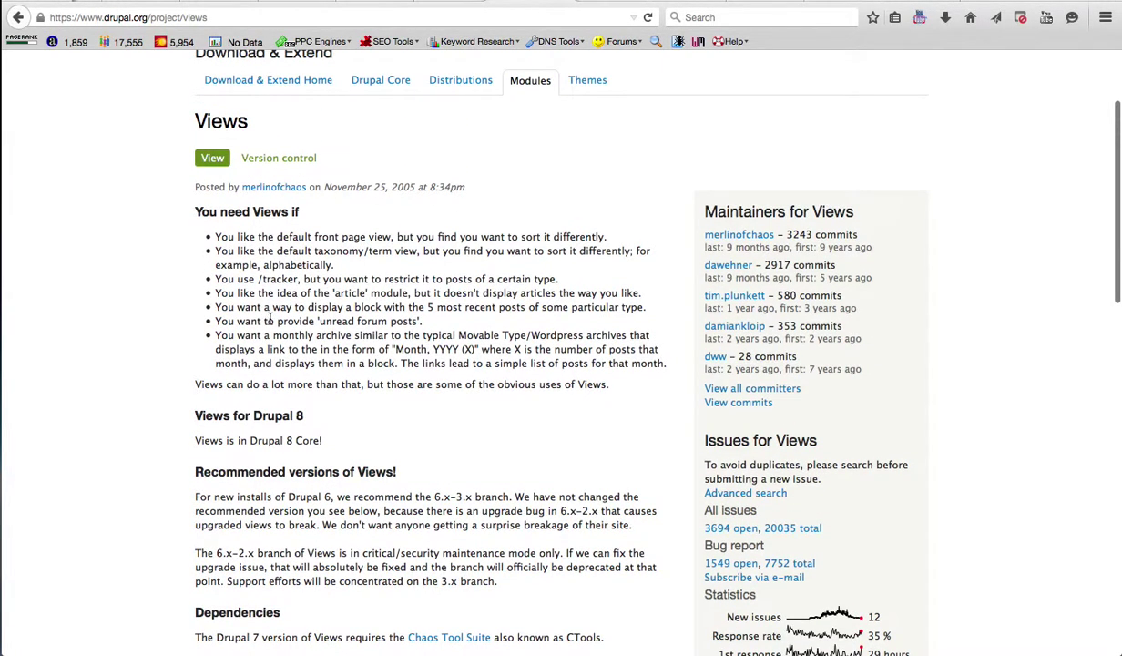
Open the full listing of contributed modules on drupal.org and browse its entries
{"action": "scroll", "coordinate": [407, 221], "scroll_direction": "up", "scroll_amount": 2}
{"action": "left_click", "coordinate": [524, 177]}
{"action": "scroll", "coordinate": [521, 193], "scroll_direction": "down", "scroll_amount": 2}
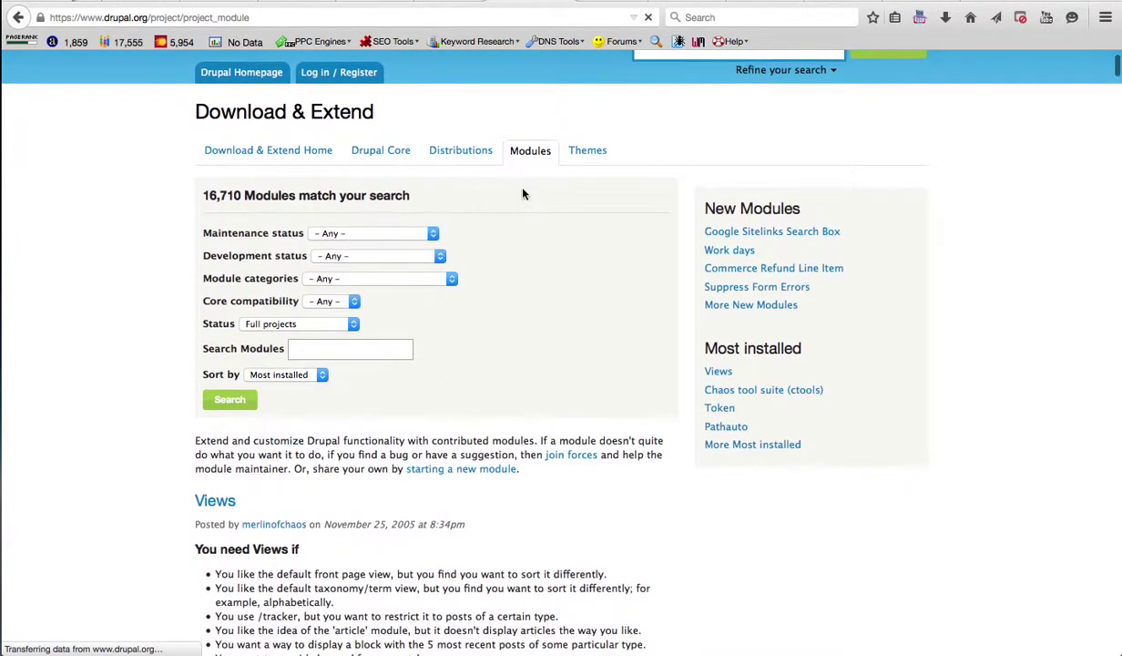
{"action": "scroll", "coordinate": [524, 193], "scroll_direction": "down", "scroll_amount": 20}
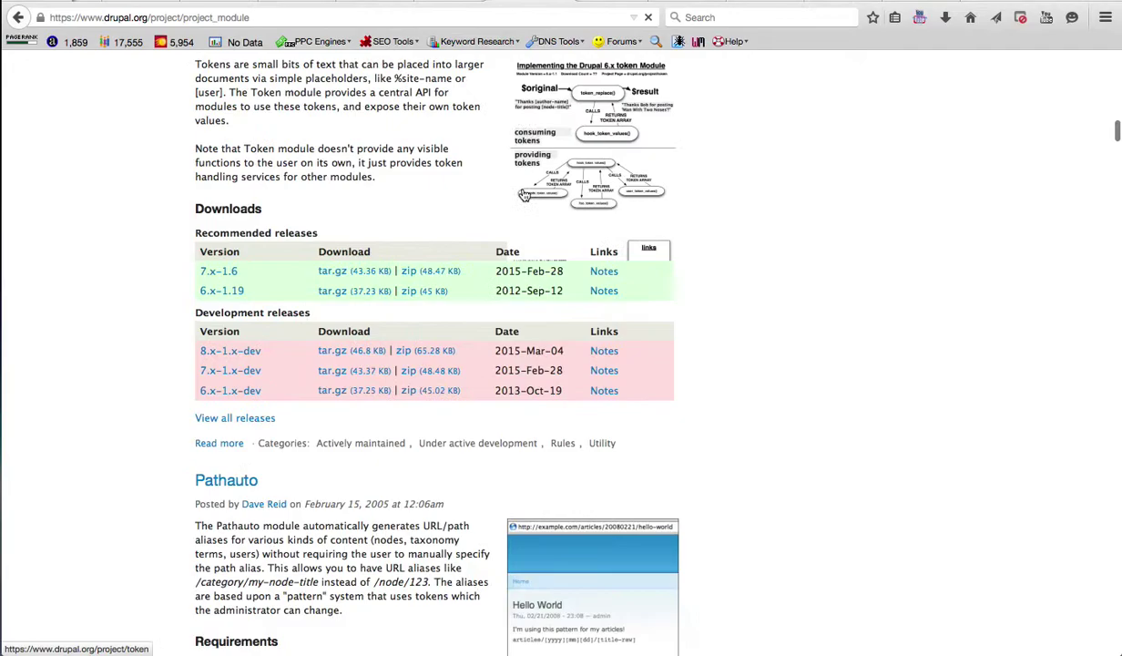
{"action": "scroll", "coordinate": [523, 194], "scroll_direction": "up", "scroll_amount": 20}
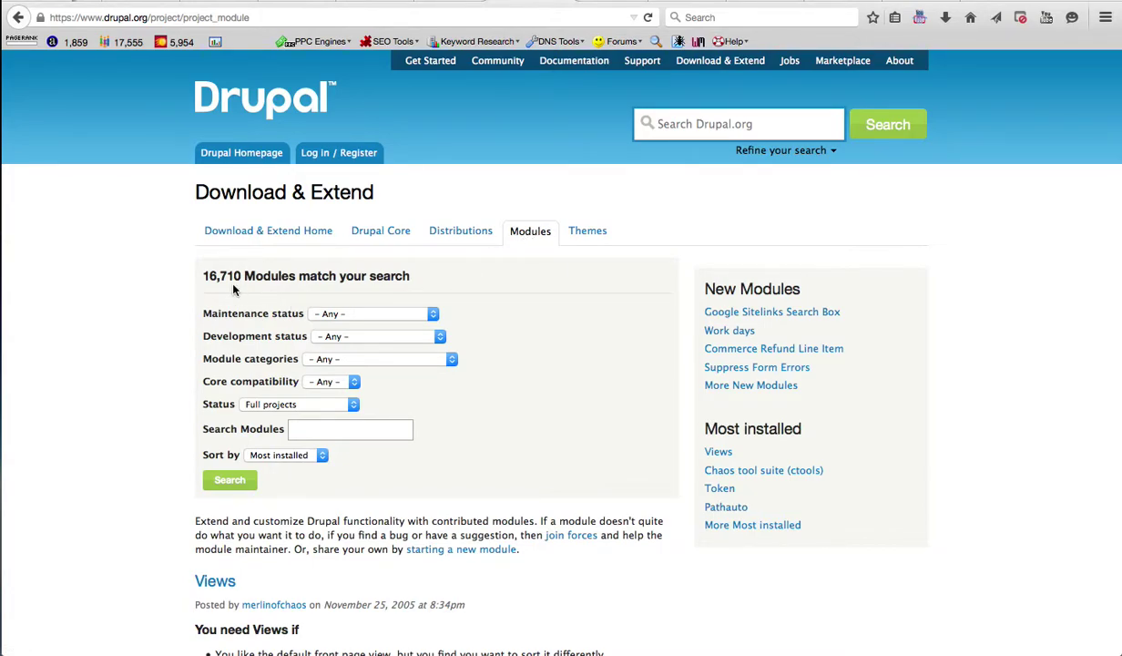
Filter the contributed modules listing to core compatibility 7.x
{"action": "scroll", "coordinate": [484, 519], "scroll_direction": "down", "scroll_amount": 2}
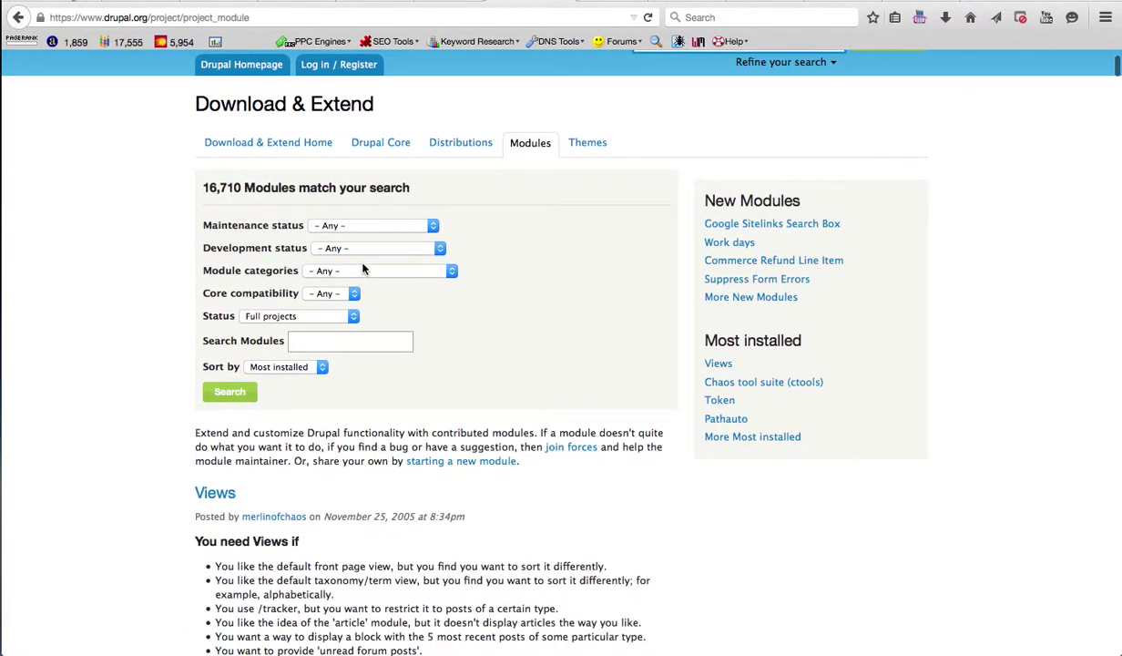
{"action": "left_click", "coordinate": [292, 240]}
{"action": "left_click", "coordinate": [326, 271]}
{"action": "left_click", "coordinate": [278, 238]}
{"action": "left_click", "coordinate": [326, 293]}
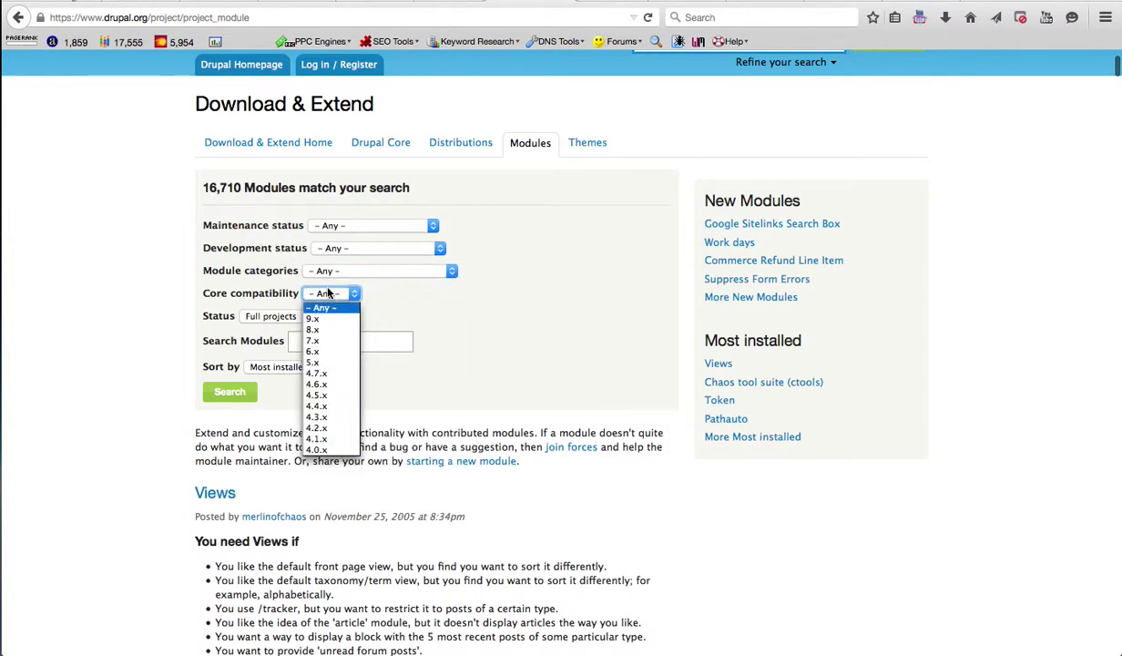
{"action": "left_click", "coordinate": [314, 320]}
{"action": "left_click", "coordinate": [244, 394]}
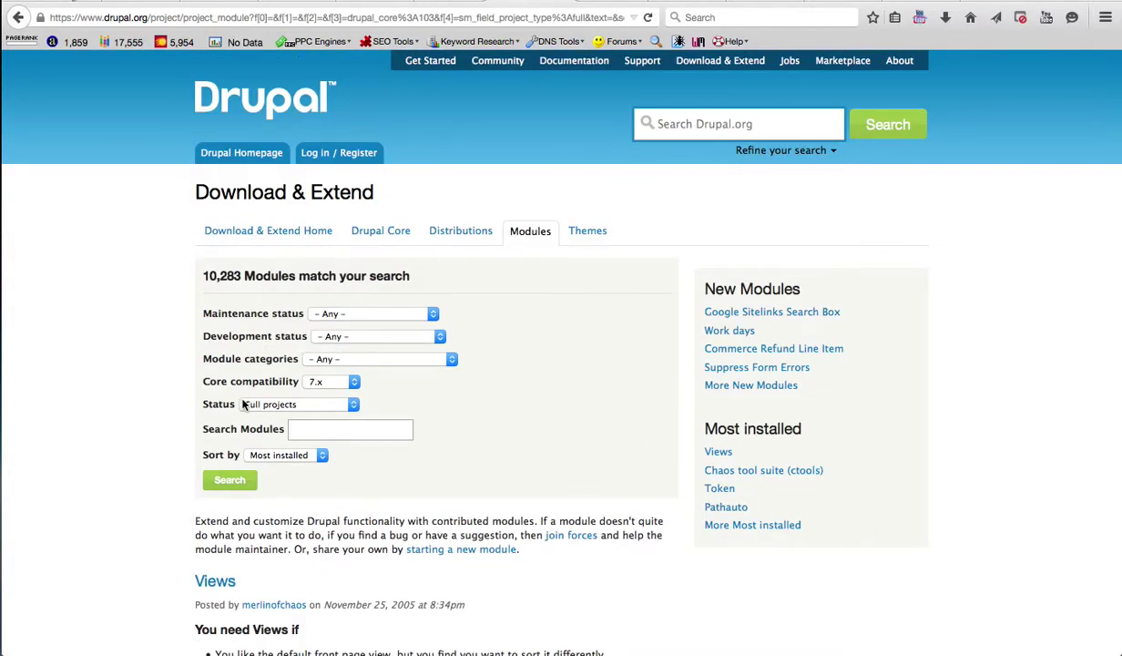
Browse the Drupal 7.x module results, including the Views entry and its releases
{"action": "scroll", "coordinate": [586, 339], "scroll_direction": "down", "scroll_amount": 8}
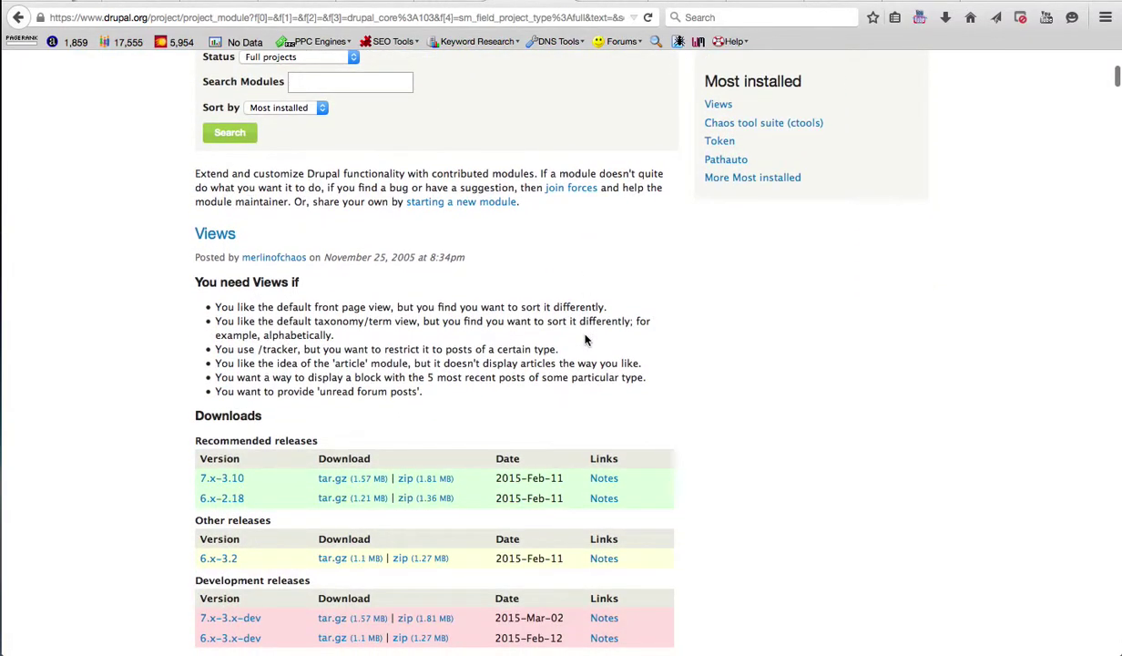
{"action": "scroll", "coordinate": [586, 339], "scroll_direction": "up", "scroll_amount": 5}
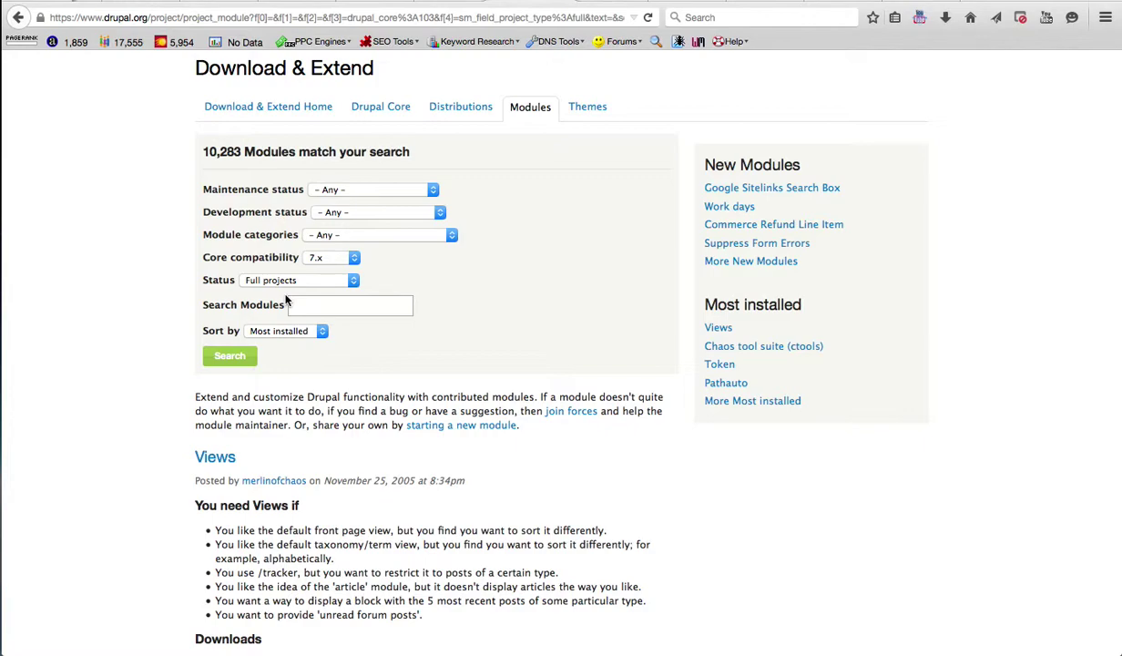
{"action": "scroll", "coordinate": [453, 105], "scroll_direction": "up", "scroll_amount": 3}
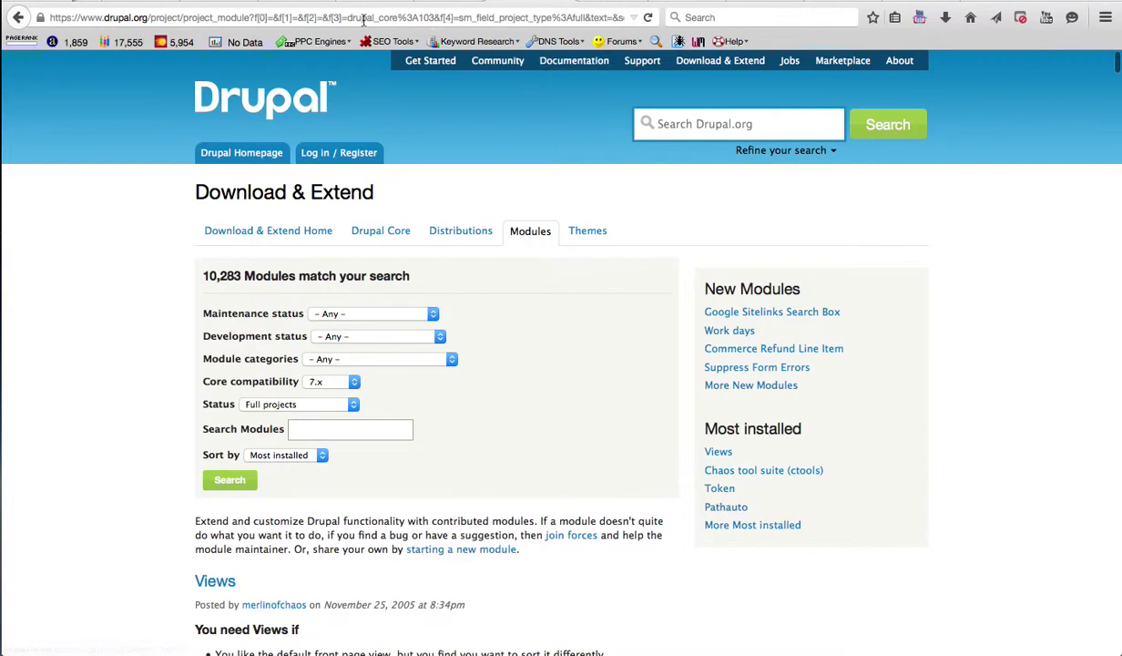
Return to the local site's Modules page and review the core module list
{"action": "left_click", "coordinate": [28, 19]}
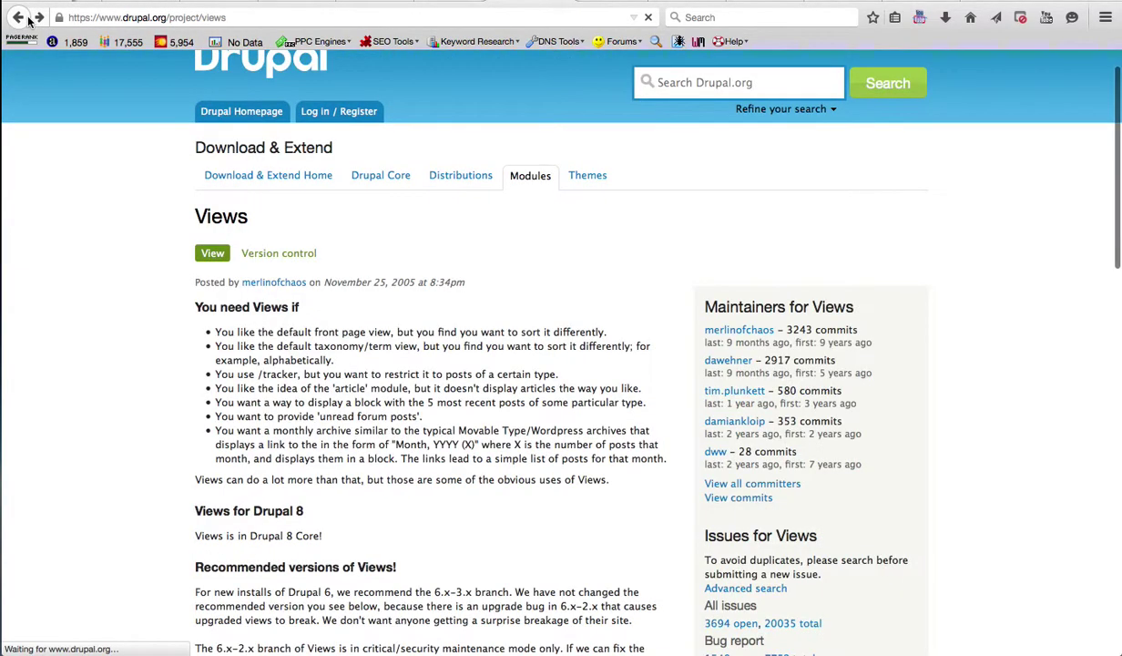
{"action": "left_click", "coordinate": [28, 19]}
{"action": "left_click", "coordinate": [29, 19]}
{"action": "left_click", "coordinate": [28, 19]}
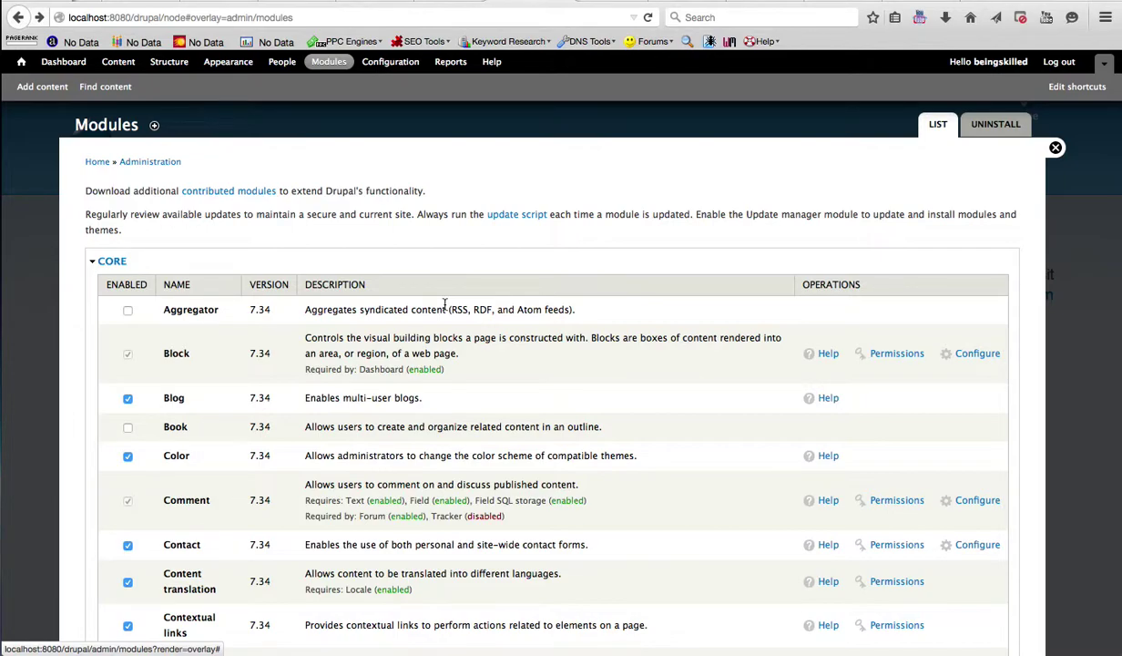
{"action": "scroll", "coordinate": [444, 303], "scroll_direction": "down", "scroll_amount": 5}
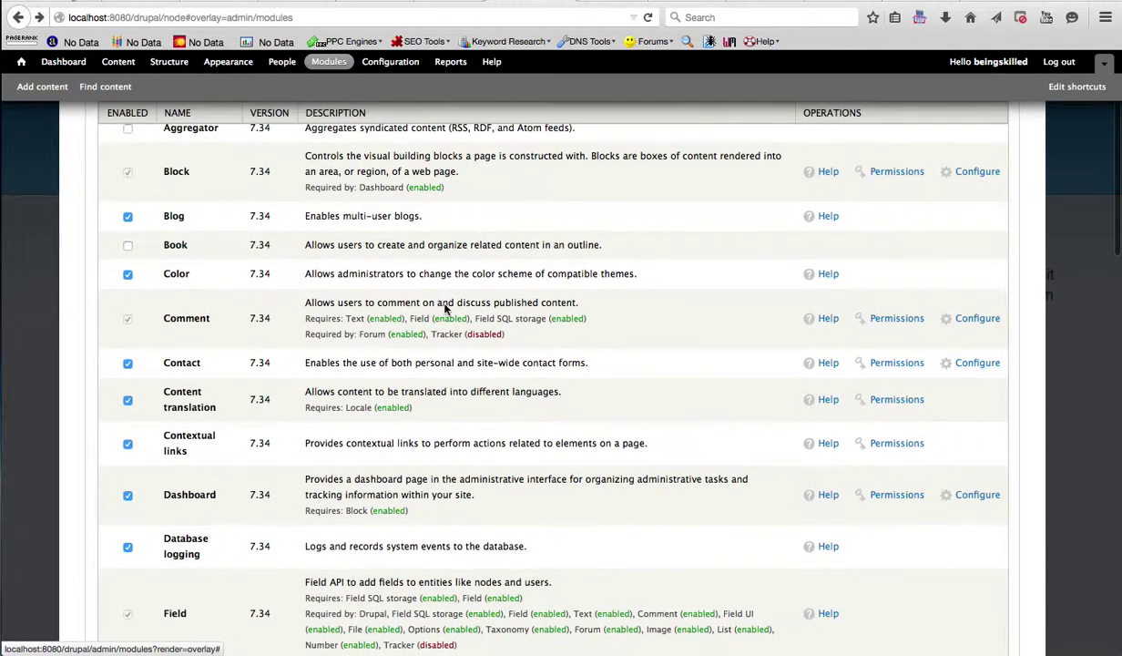
{"action": "scroll", "coordinate": [444, 305], "scroll_direction": "up", "scroll_amount": 2}
{"action": "scroll", "coordinate": [444, 304], "scroll_direction": "up", "scroll_amount": 2}
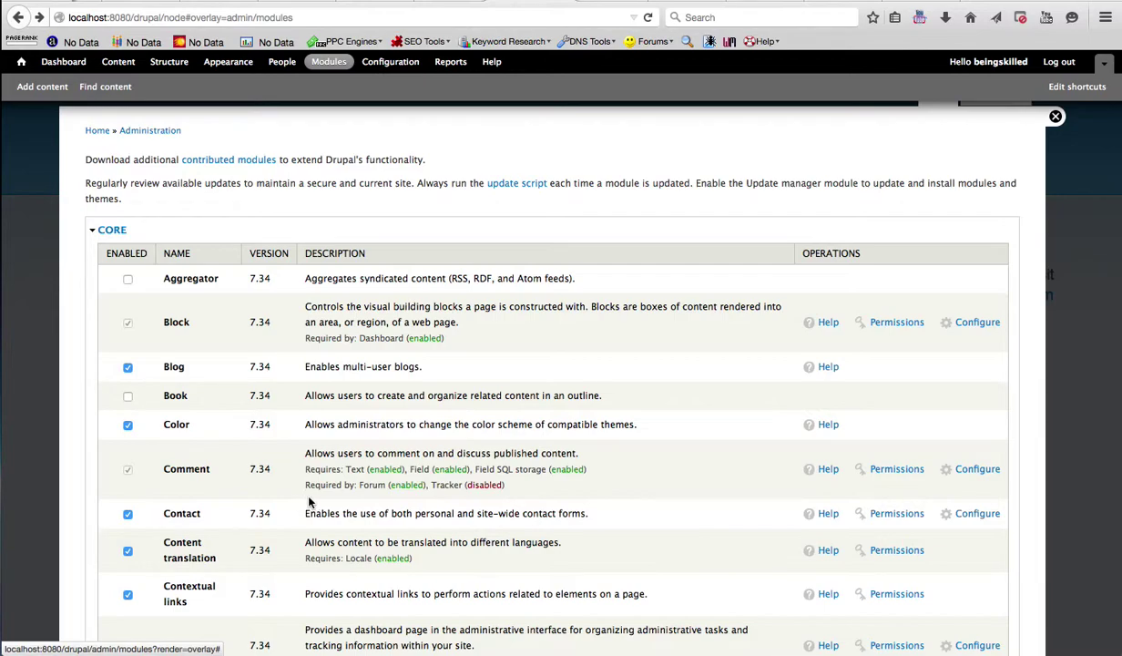
{"action": "scroll", "coordinate": [309, 501], "scroll_direction": "down", "scroll_amount": 2}
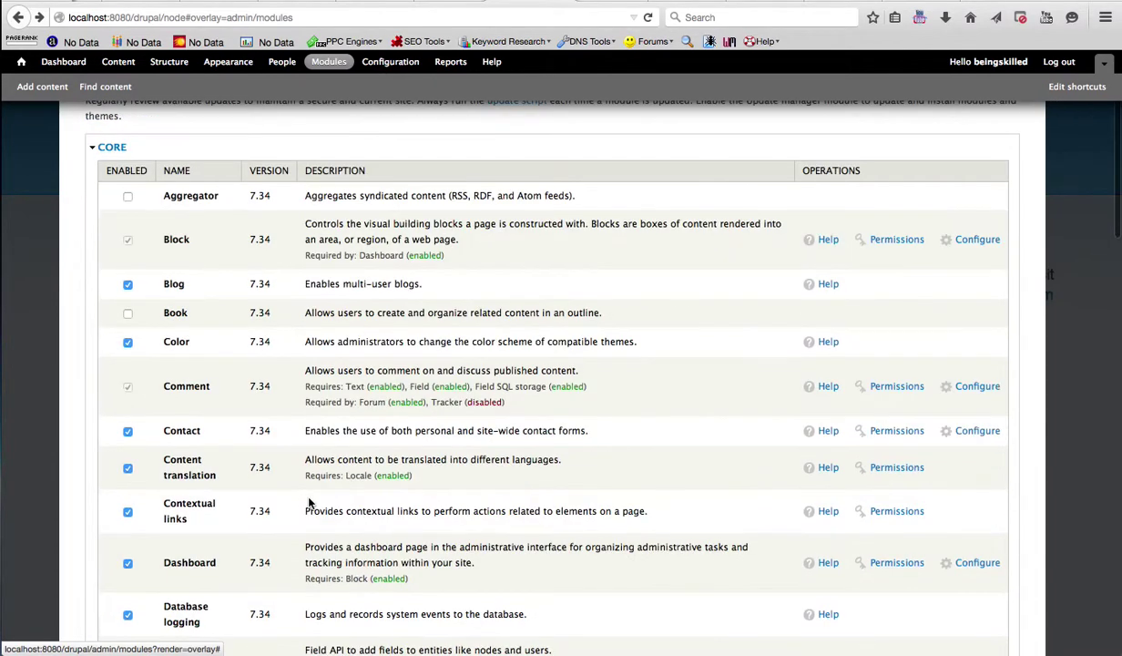
{"action": "scroll", "coordinate": [309, 502], "scroll_direction": "down", "scroll_amount": 2}
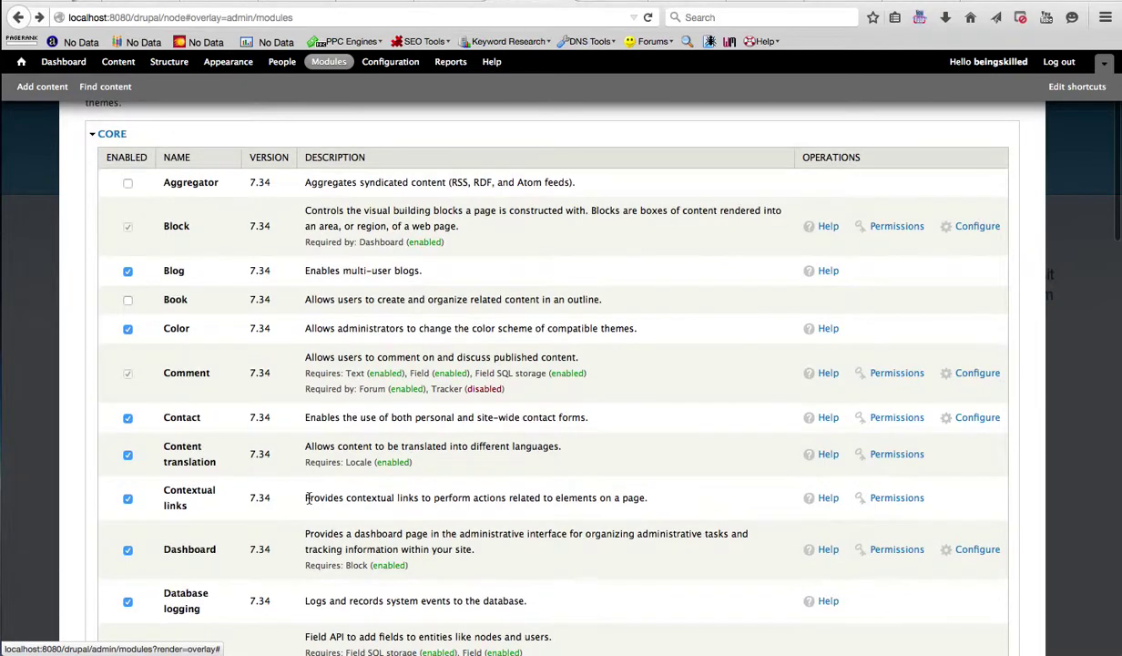
Enable the Poll module in the core module list and save the configuration
{"action": "scroll", "coordinate": [270, 492], "scroll_direction": "down", "scroll_amount": 15}
{"action": "scroll", "coordinate": [188, 458], "scroll_direction": "up", "scroll_amount": 10}
{"action": "scroll", "coordinate": [188, 461], "scroll_direction": "down", "scroll_amount": 6}
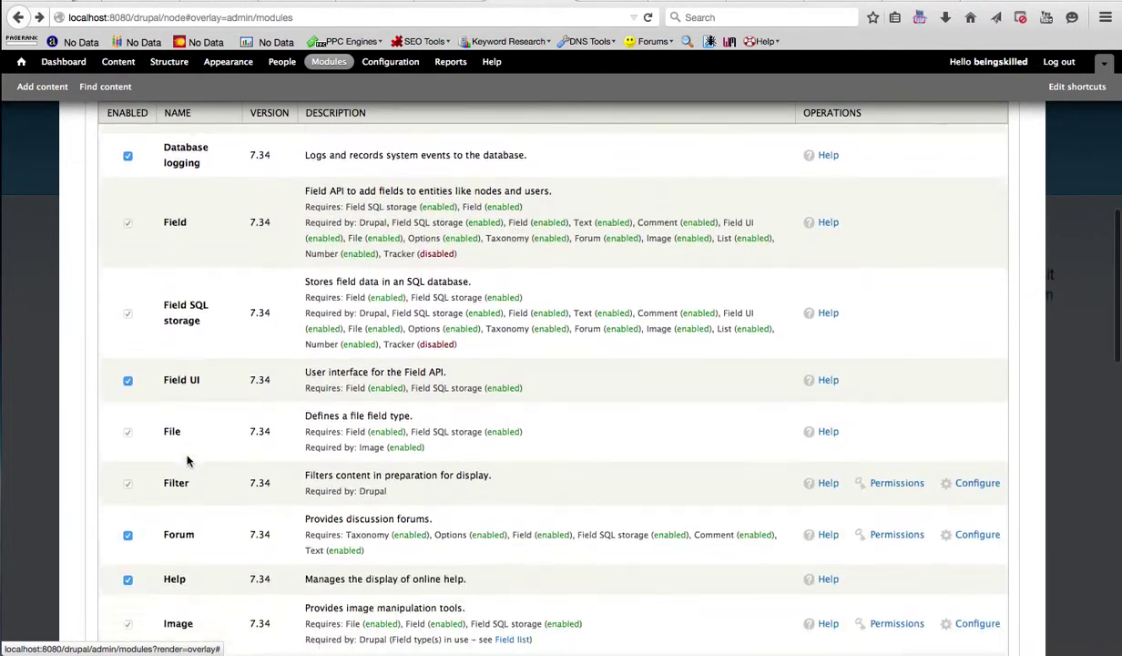
{"action": "scroll", "coordinate": [498, 520], "scroll_direction": "down", "scroll_amount": 10}
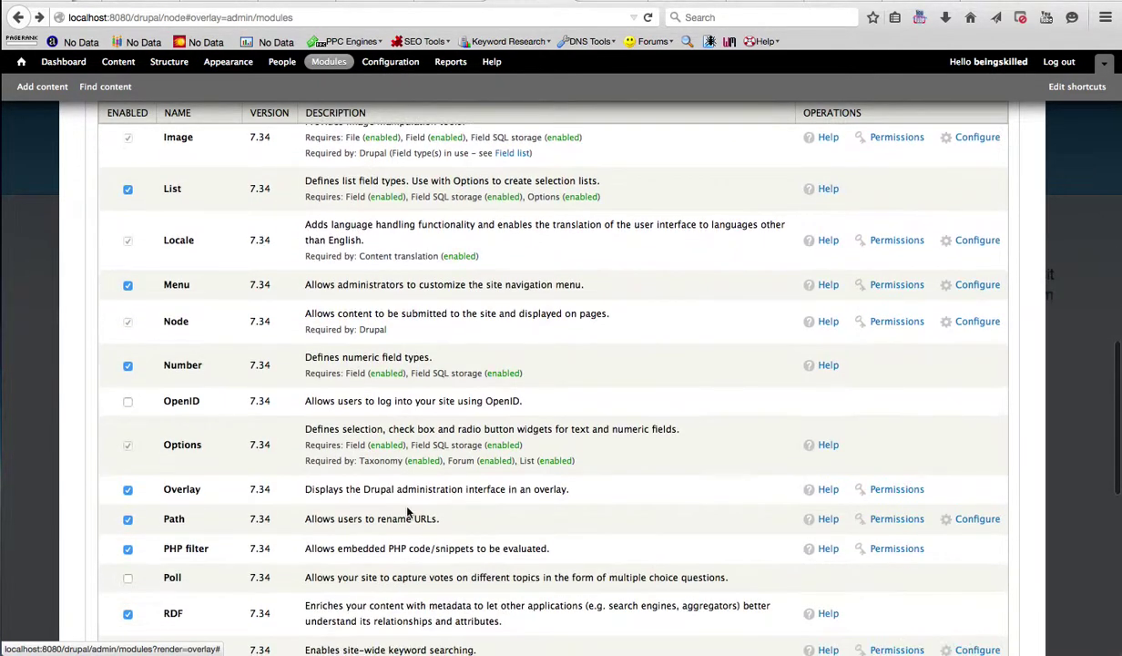
{"action": "scroll", "coordinate": [195, 423], "scroll_direction": "down", "scroll_amount": 2}
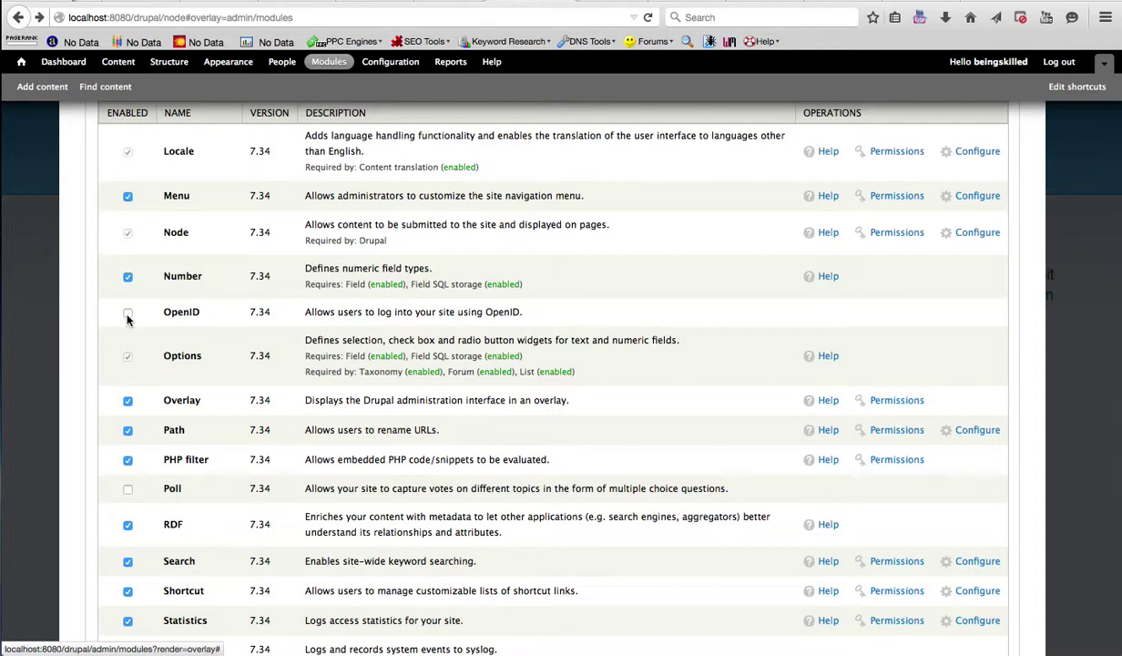
{"action": "left_click", "coordinate": [127, 489]}
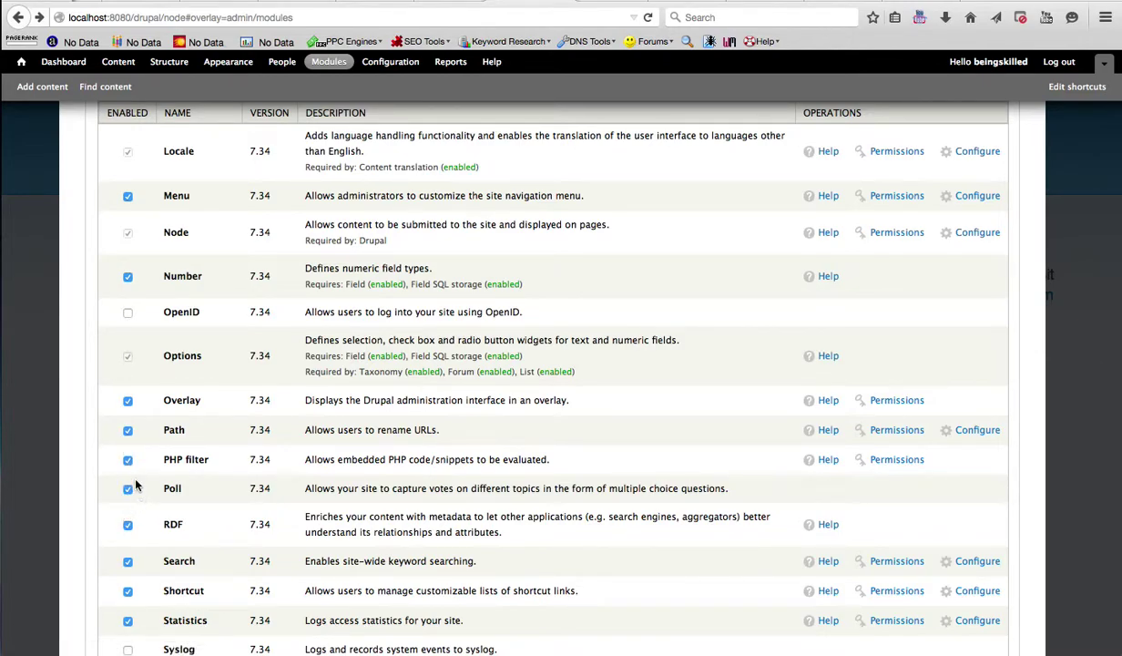
{"action": "scroll", "coordinate": [132, 490], "scroll_direction": "down", "scroll_amount": 10}
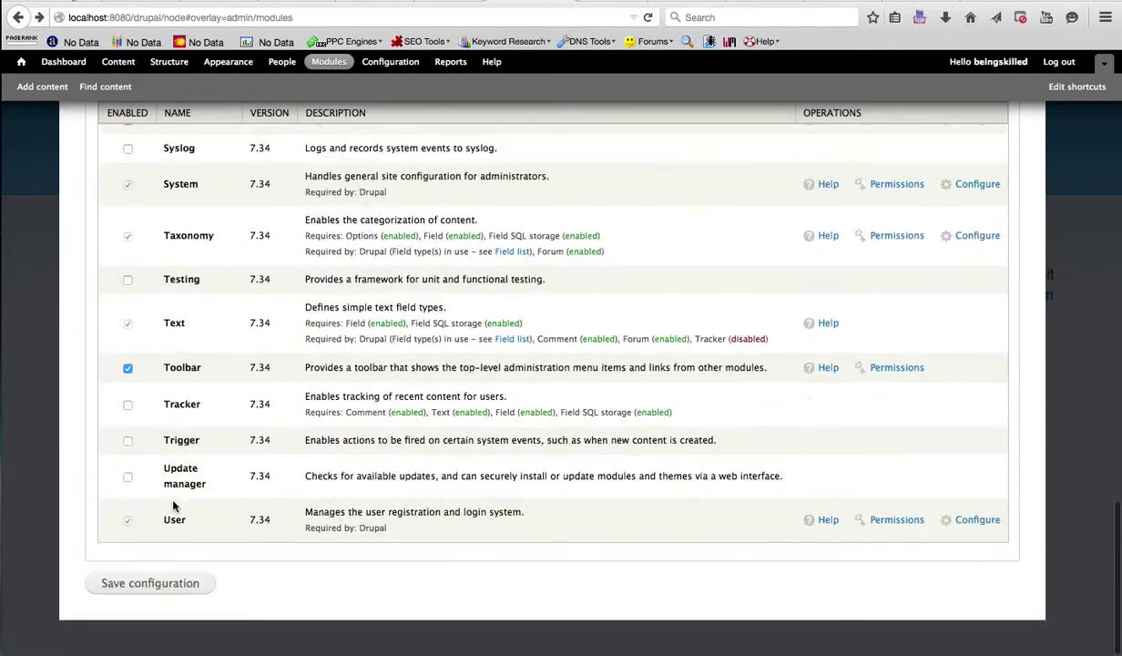
{"action": "left_click", "coordinate": [155, 589]}
{"action": "scroll", "coordinate": [233, 418], "scroll_direction": "up", "scroll_amount": 4}
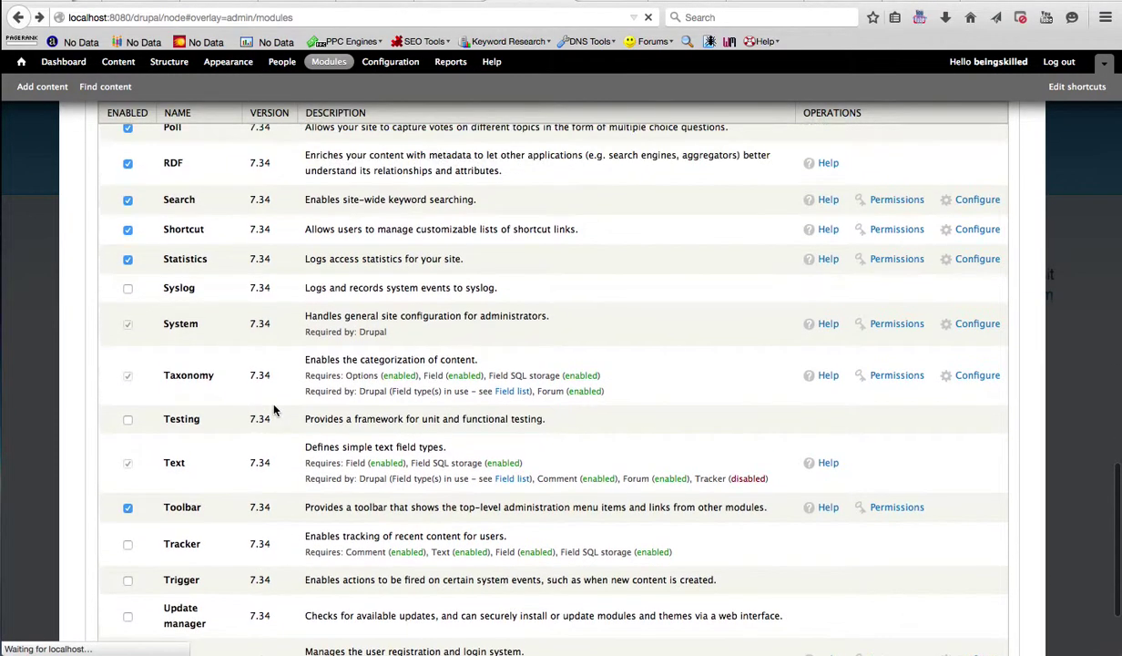
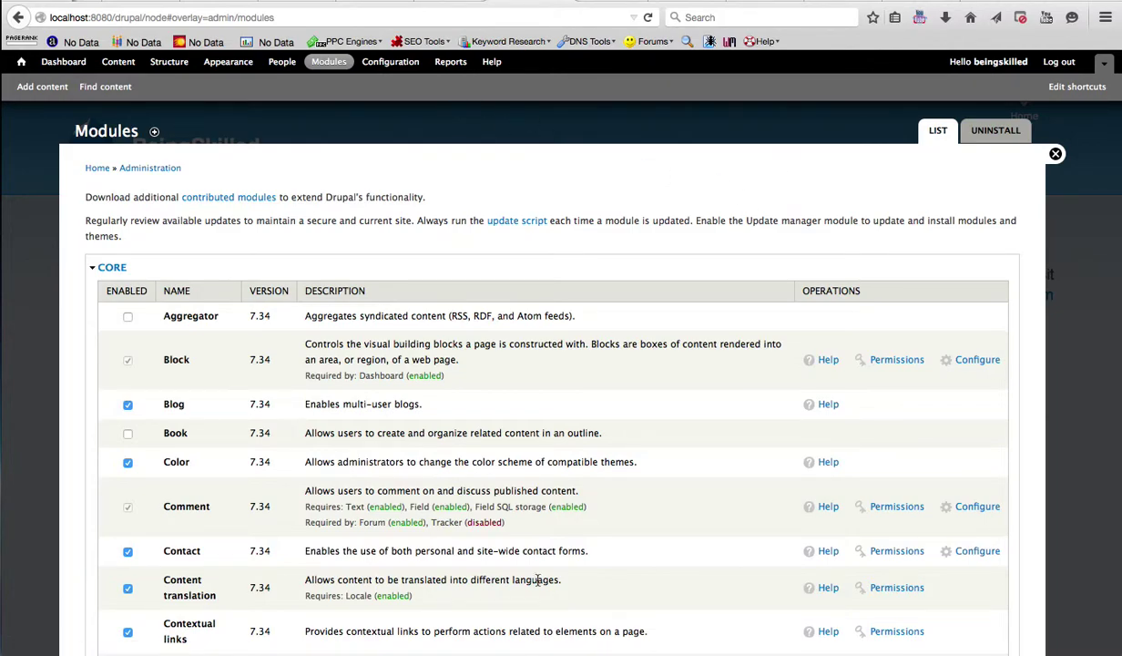
Check which modules are available on the Uninstall page, then return to the module list
{"action": "left_click", "coordinate": [989, 133]}
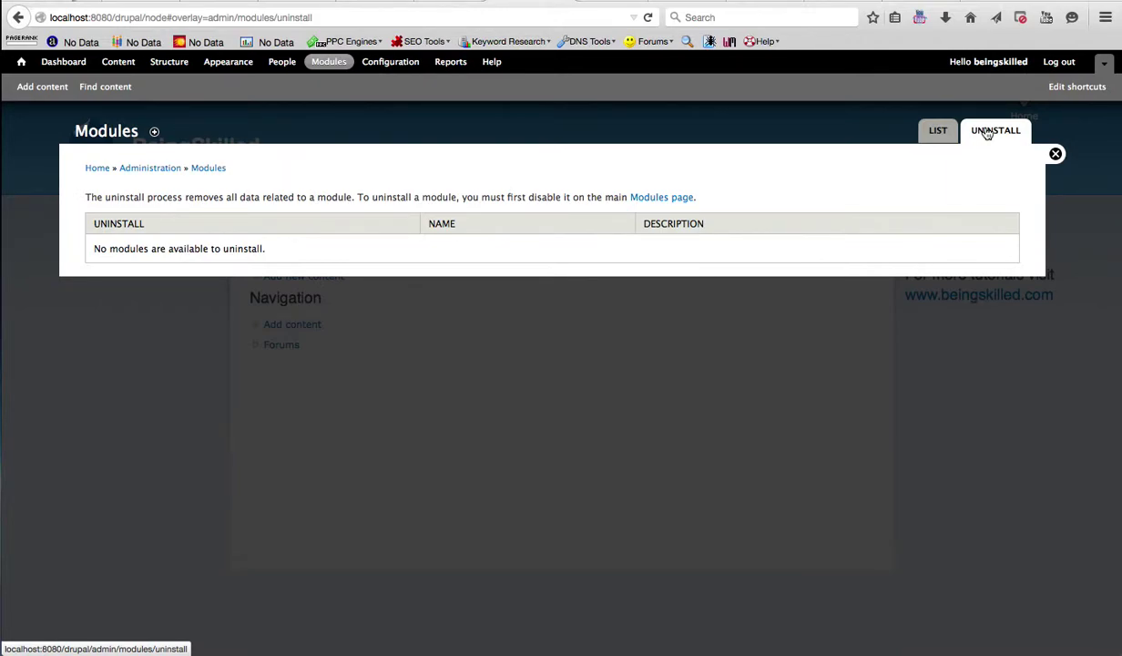
{"action": "left_click", "coordinate": [935, 131]}
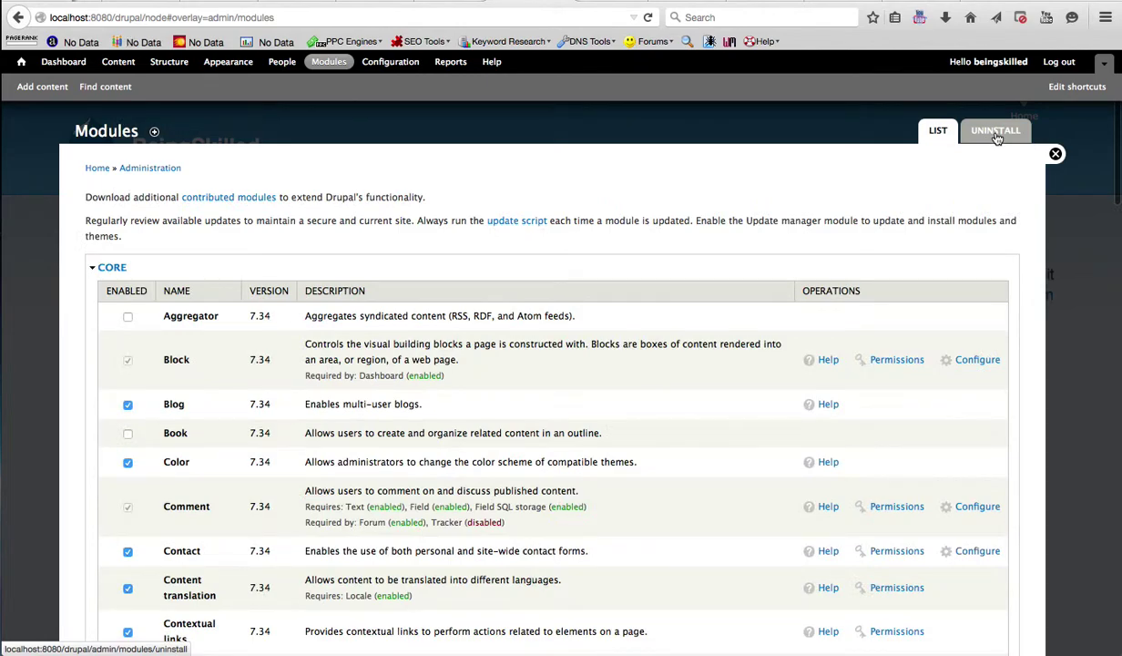
{"action": "left_click", "coordinate": [1011, 133]}
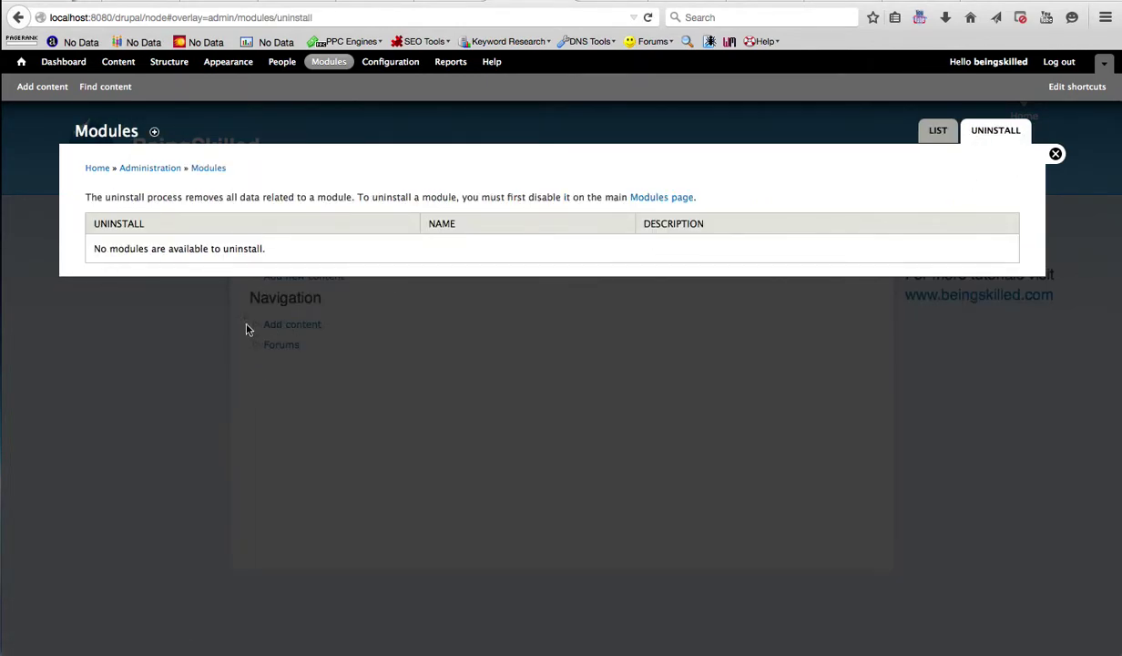
{"action": "left_click", "coordinate": [936, 131]}
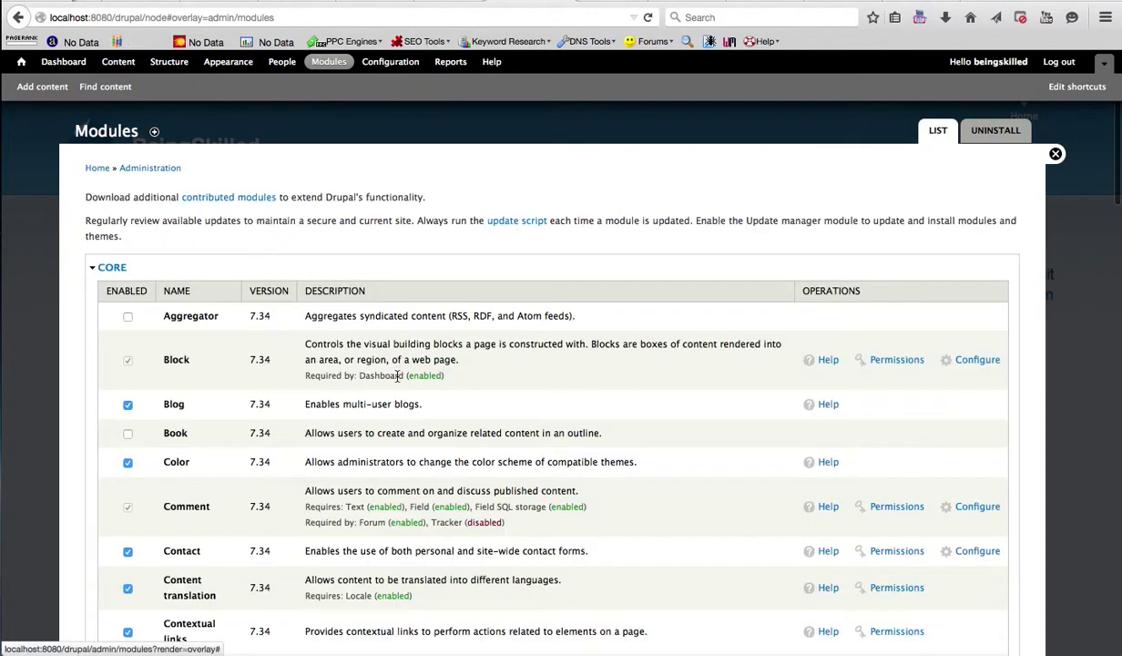
Disable the Poll, Path, Overlay, RDF and Search core modules and save the configuration
{"action": "scroll", "coordinate": [207, 576], "scroll_direction": "down", "scroll_amount": 15}
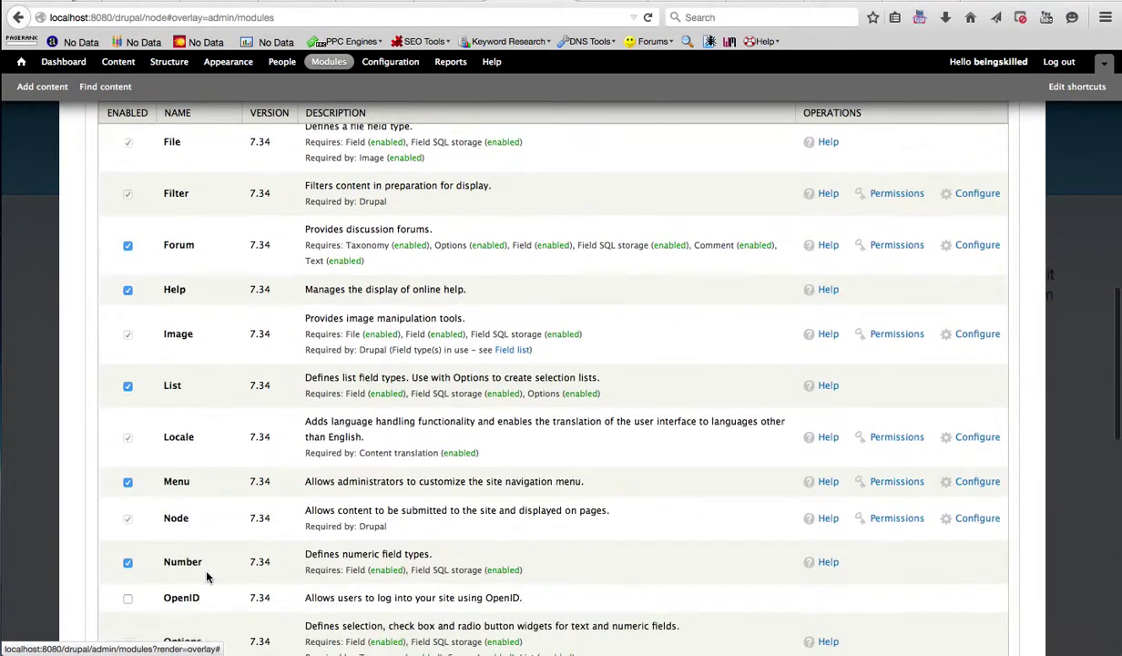
{"action": "scroll", "coordinate": [205, 572], "scroll_direction": "down", "scroll_amount": 3}
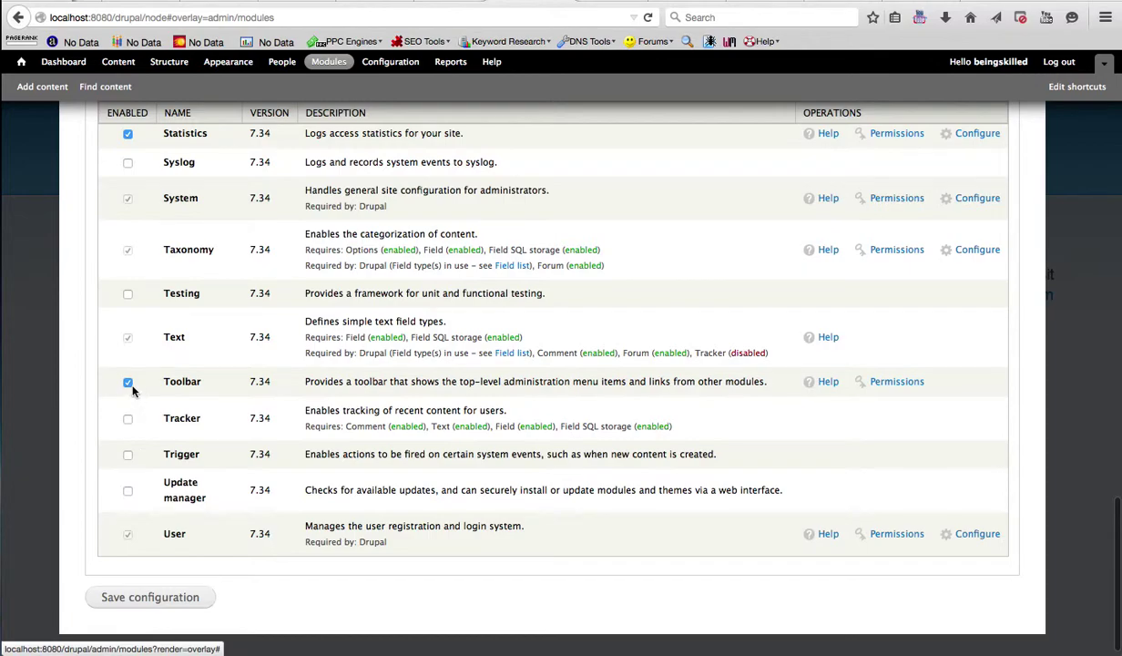
{"action": "scroll", "coordinate": [128, 364], "scroll_direction": "up", "scroll_amount": 4}
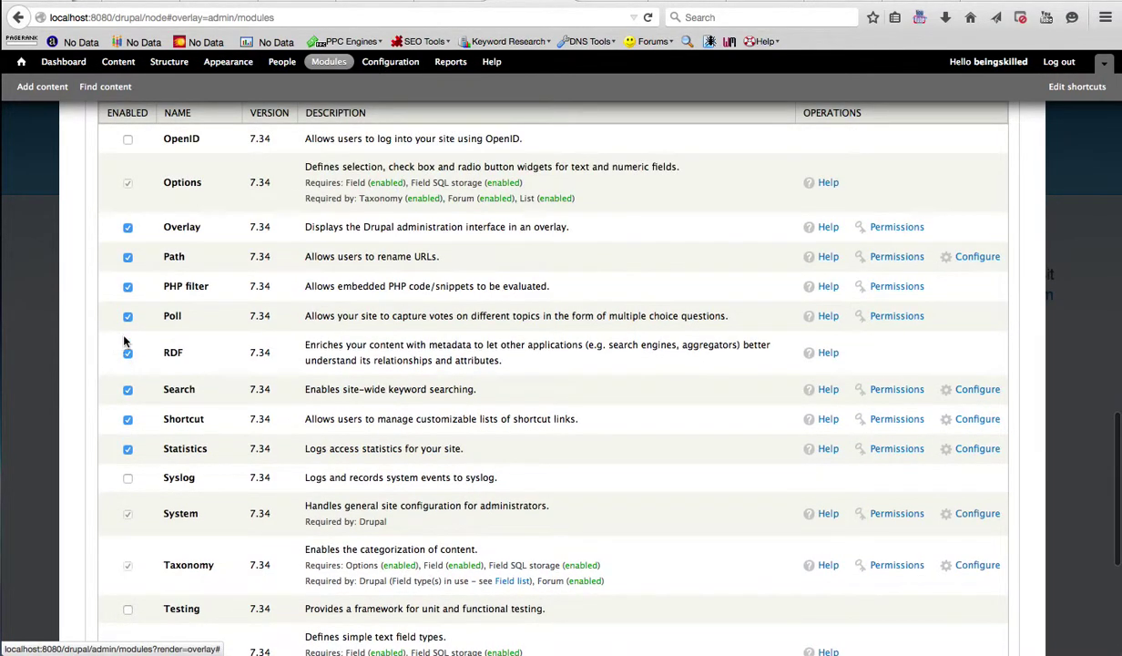
{"action": "left_click", "coordinate": [127, 316]}
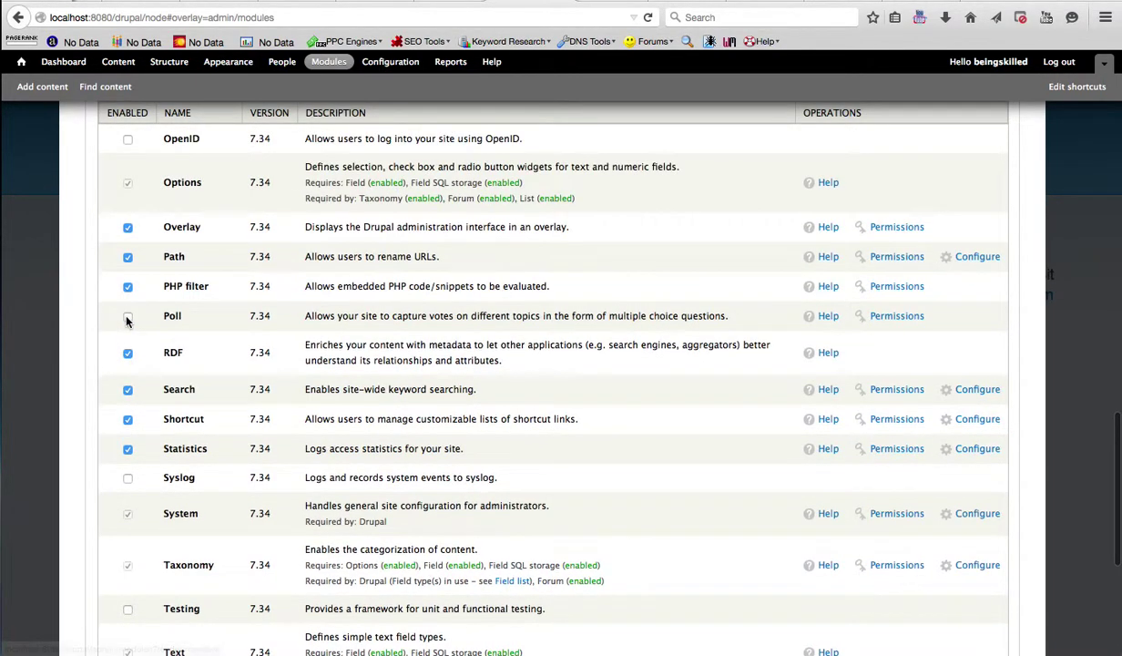
{"action": "left_click", "coordinate": [128, 258]}
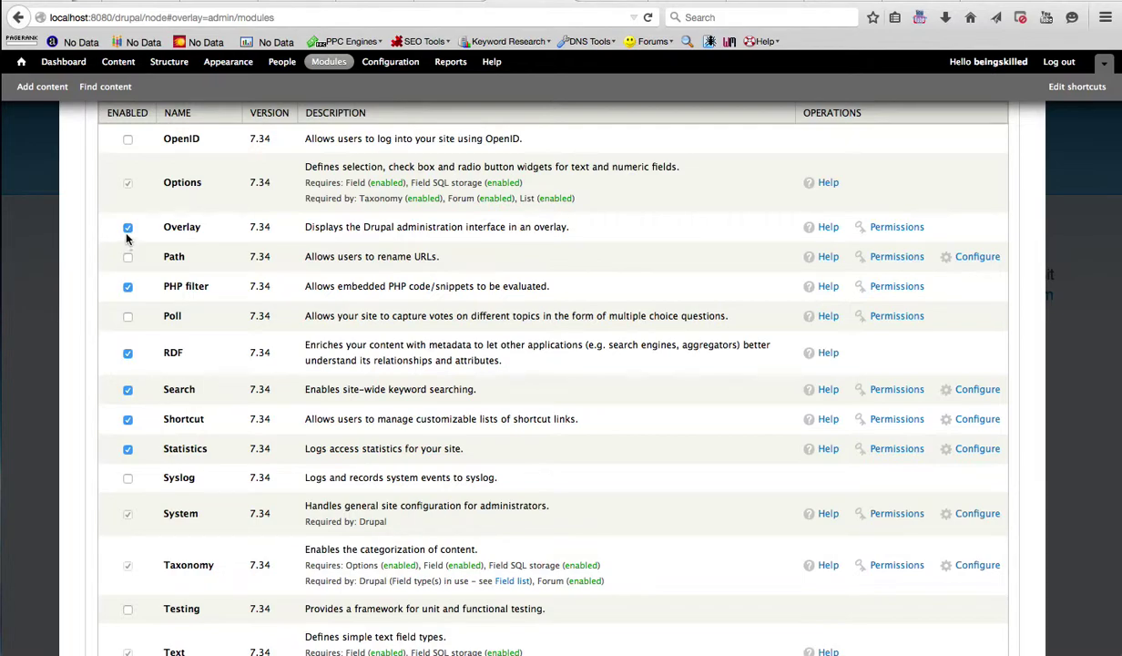
{"action": "left_click", "coordinate": [128, 229]}
{"action": "left_click", "coordinate": [128, 354]}
{"action": "left_click", "coordinate": [128, 390]}
{"action": "scroll", "coordinate": [127, 446], "scroll_direction": "down", "scroll_amount": 4}
{"action": "left_click", "coordinate": [137, 583]}
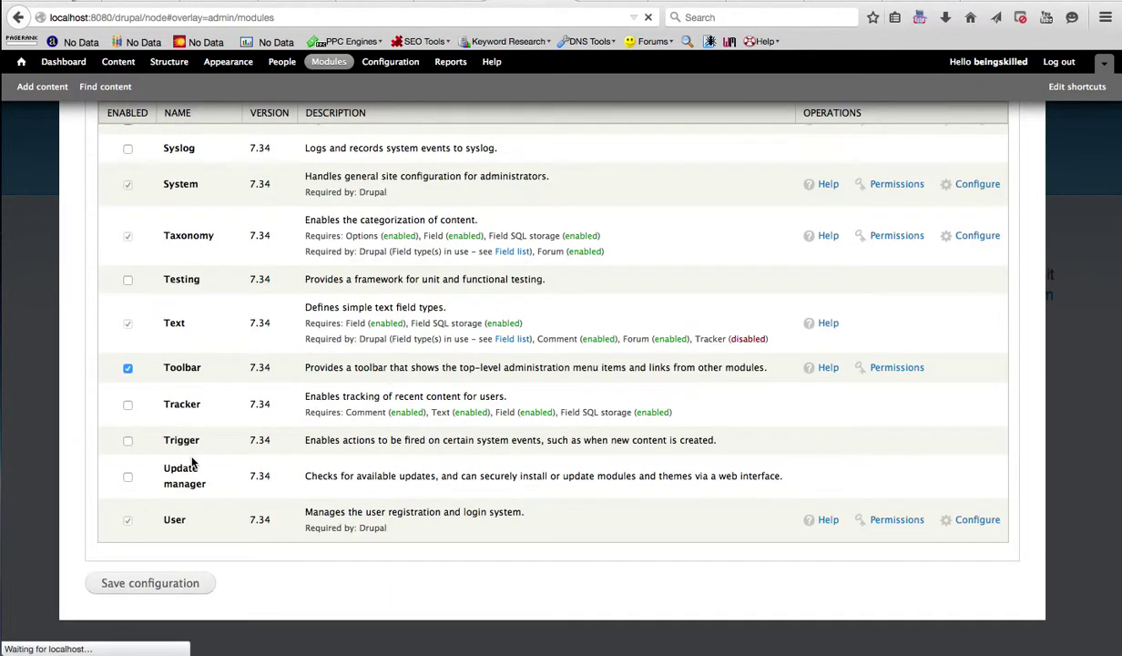
{"action": "scroll", "coordinate": [216, 455], "scroll_direction": "up", "scroll_amount": 1}
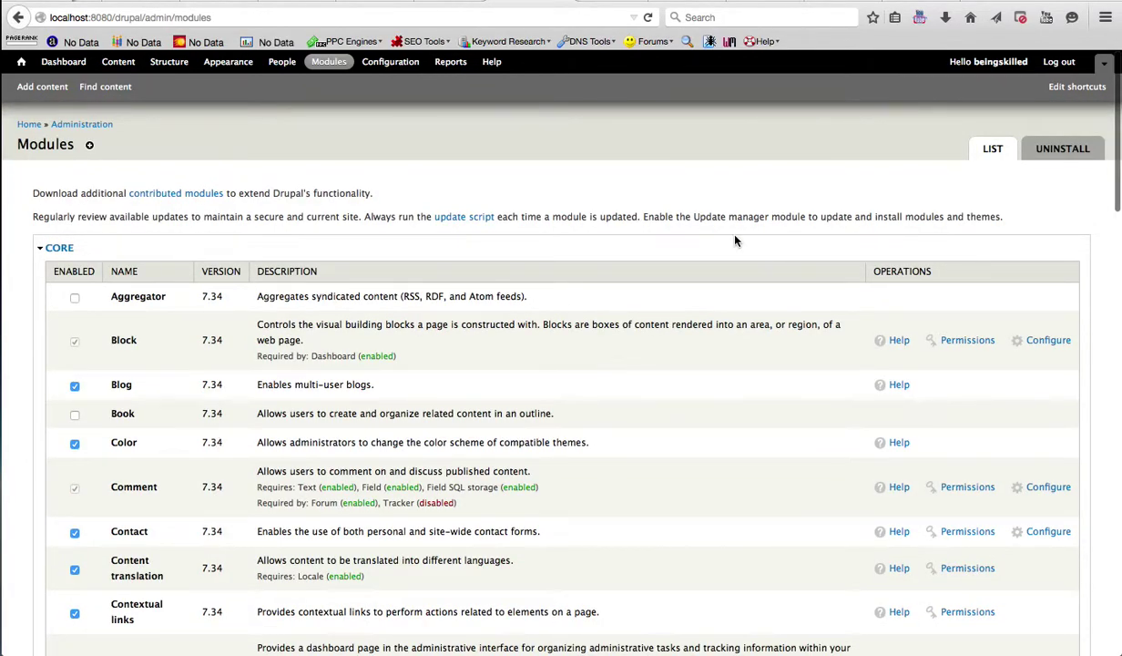
Uninstall the disabled Overlay, Path, Poll, RDF and Search modules, confirm the removal, and return to the module list
{"action": "left_click", "coordinate": [1065, 148]}
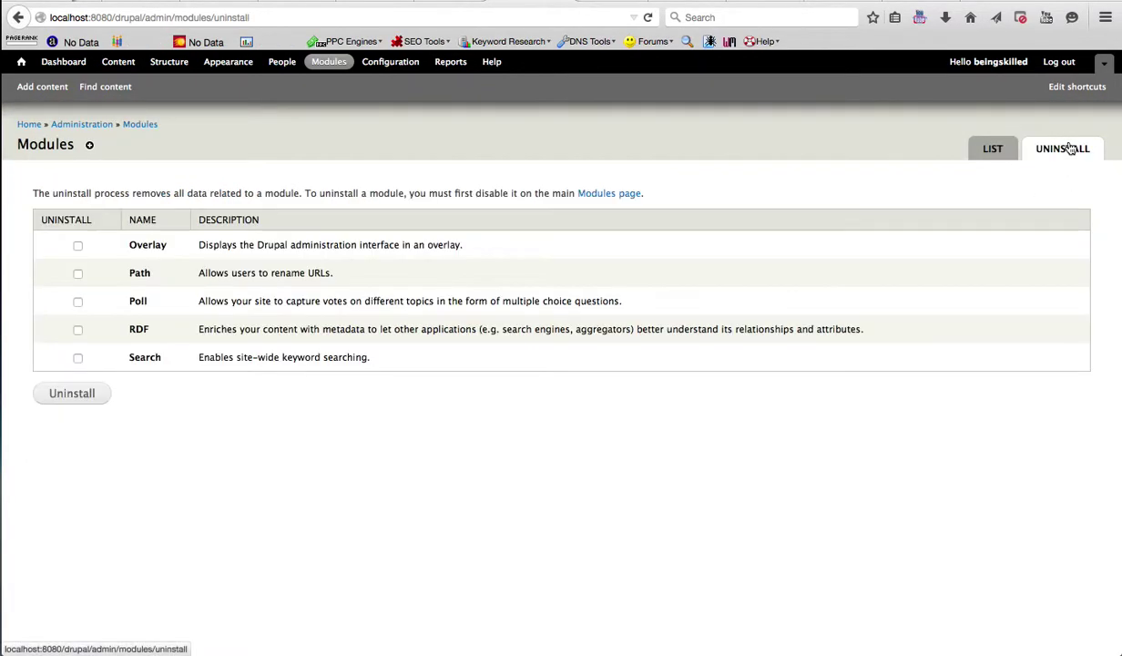
{"action": "left_click", "coordinate": [78, 245]}
{"action": "left_click", "coordinate": [77, 273]}
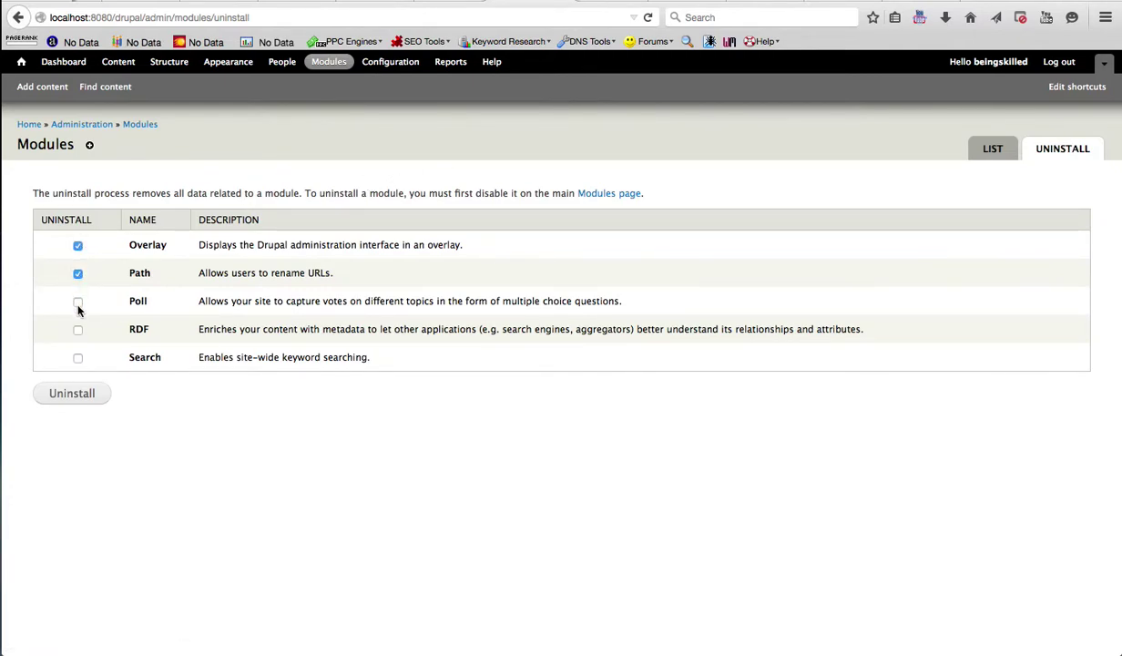
{"action": "left_click", "coordinate": [78, 302]}
{"action": "left_click", "coordinate": [77, 329]}
{"action": "left_click", "coordinate": [78, 358]}
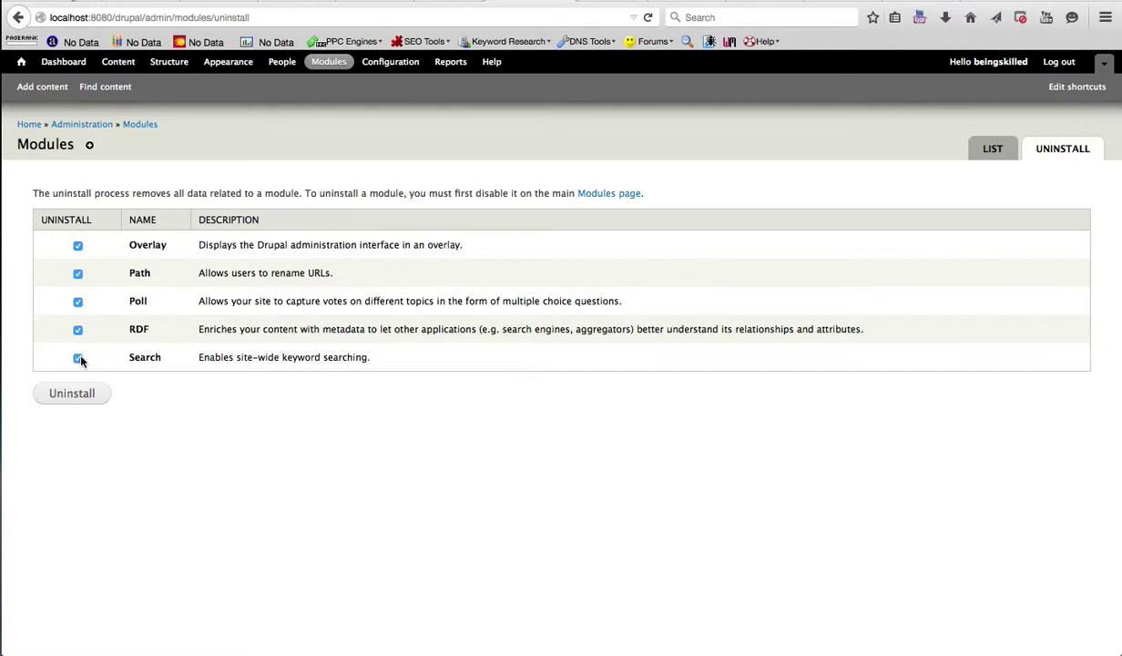
{"action": "left_click", "coordinate": [78, 393]}
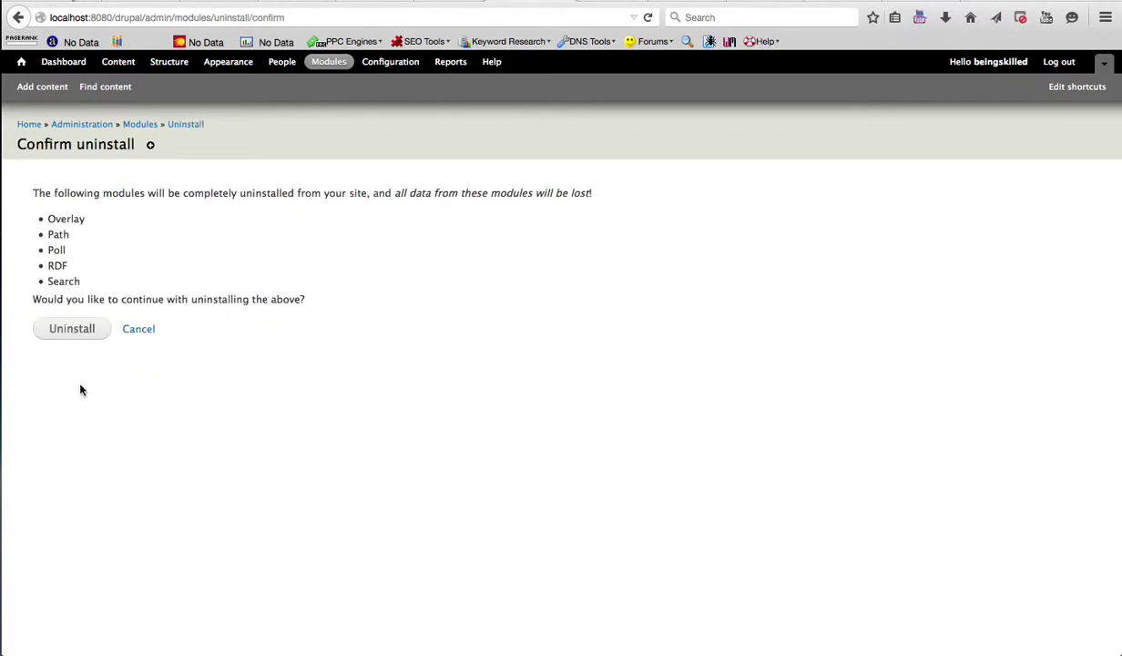
{"action": "left_click", "coordinate": [72, 334]}
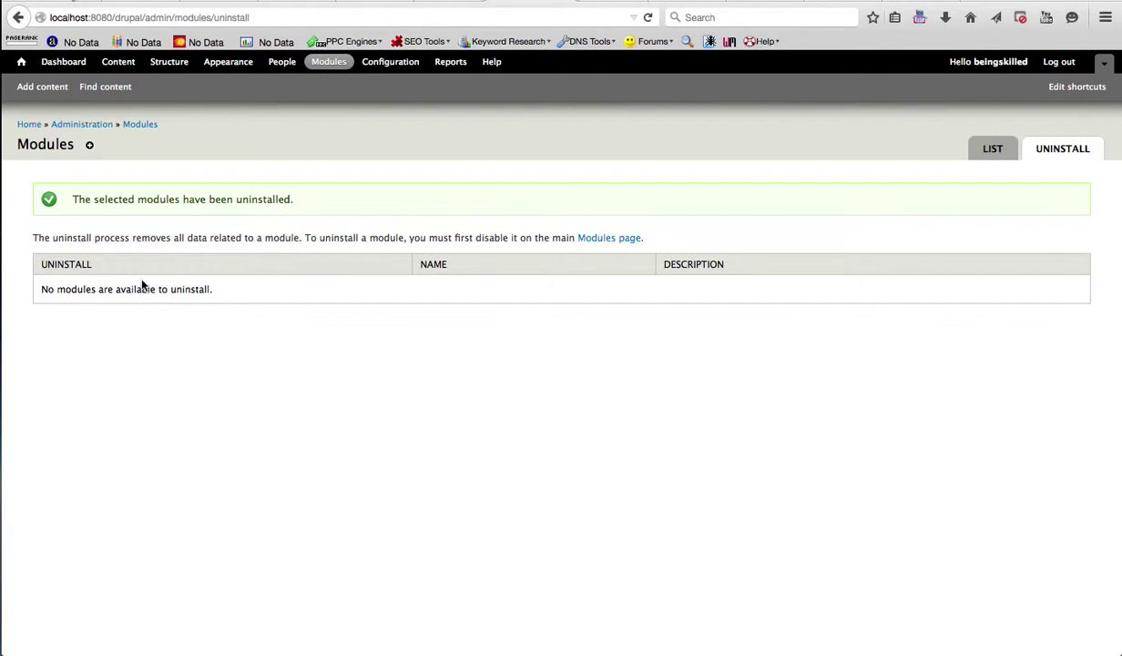
{"action": "left_click", "coordinate": [984, 149]}
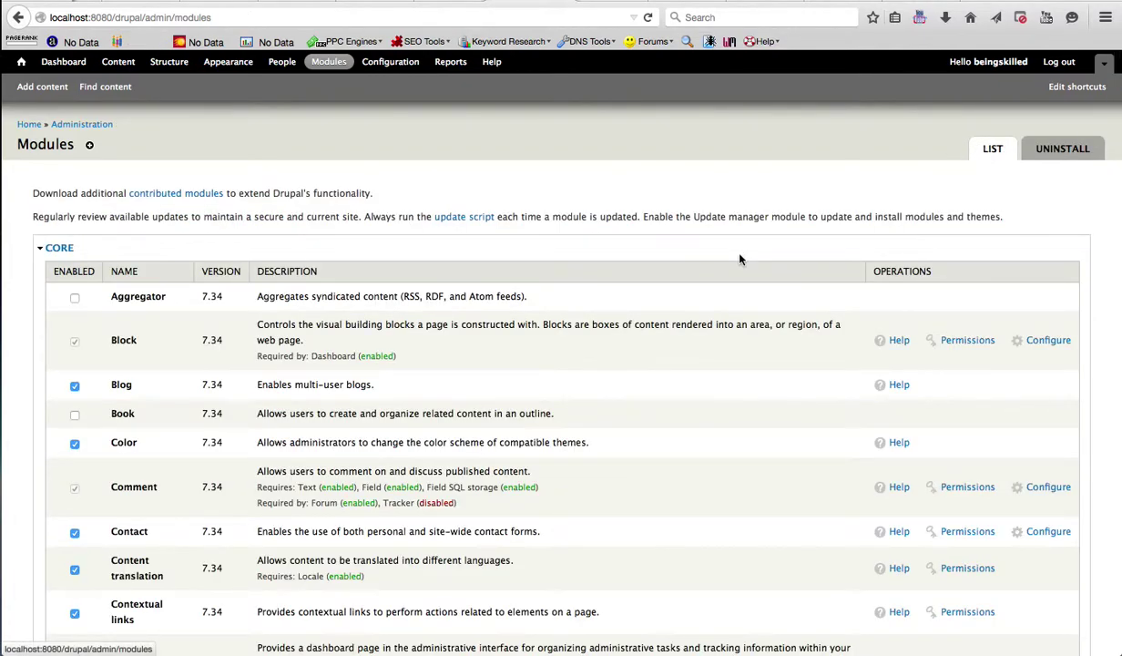